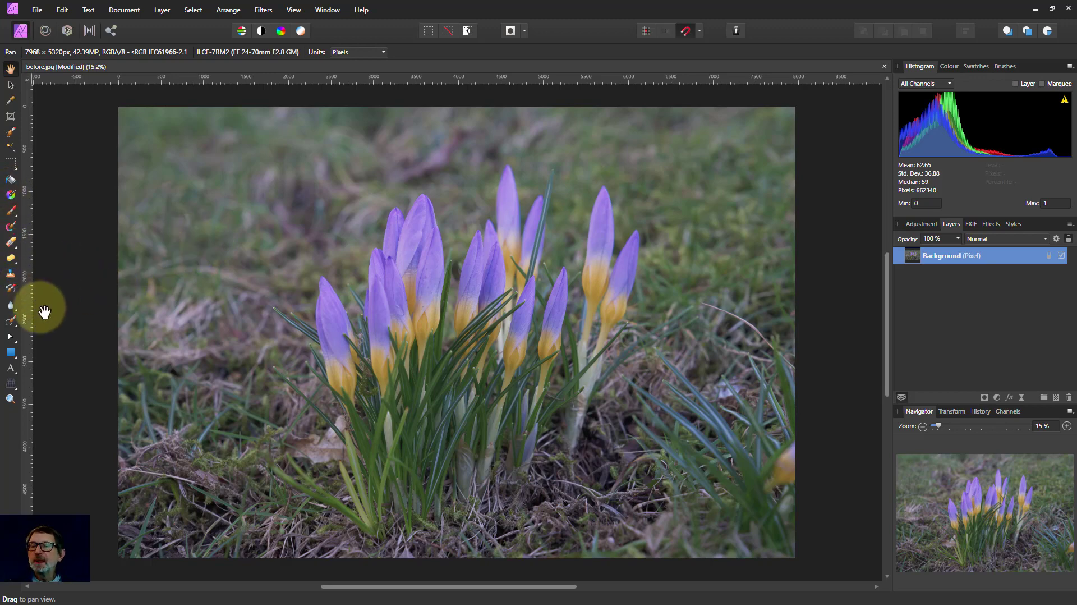
Step: Draw a rectangle over the middle of the photo and give it a top-to-bottom linear gradient
click(13, 353)
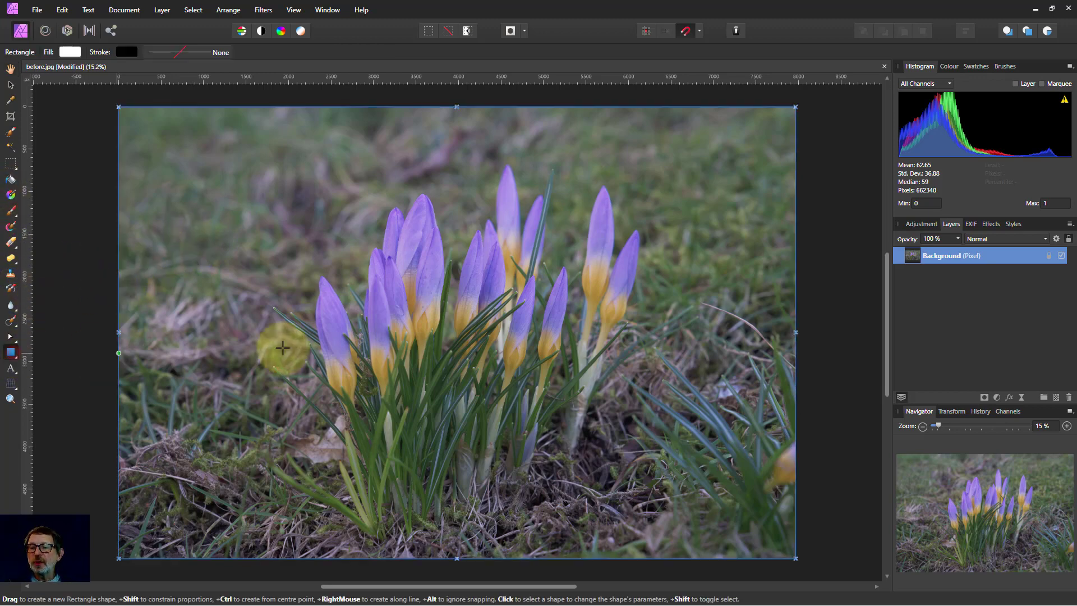
mouse_move(271, 202)
mouse_down()
mouse_move(679, 425)
mouse_move(688, 453)
mouse_up()
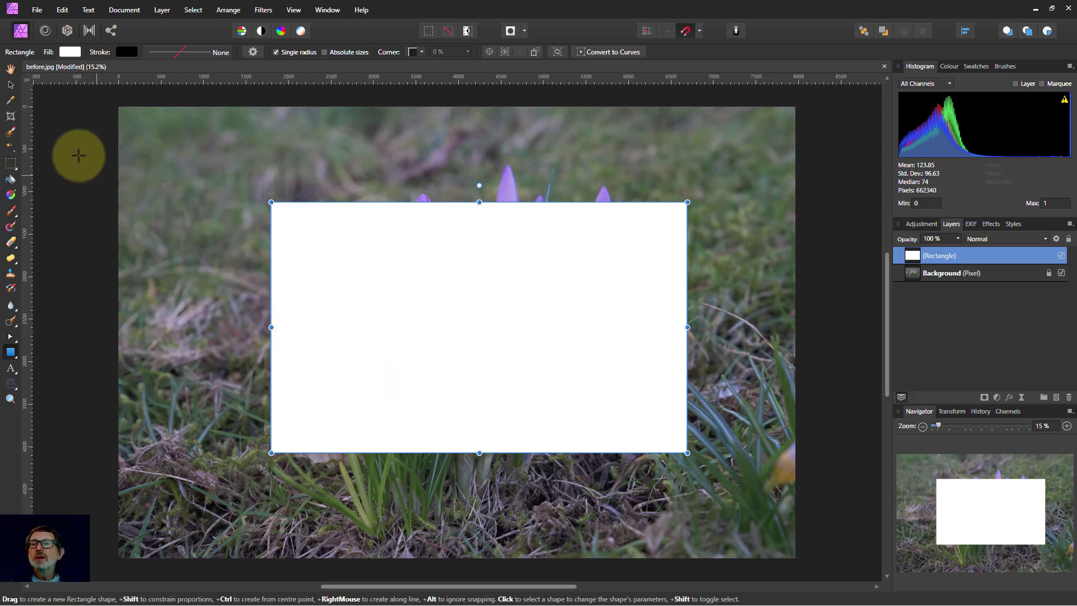
click(17, 196)
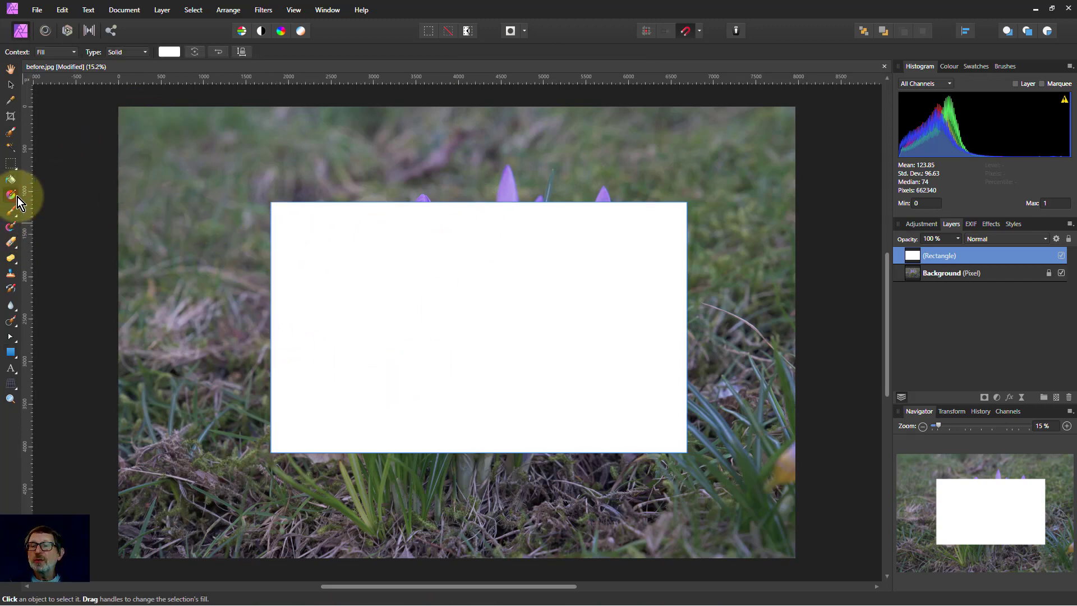
drag(479, 203, 480, 444)
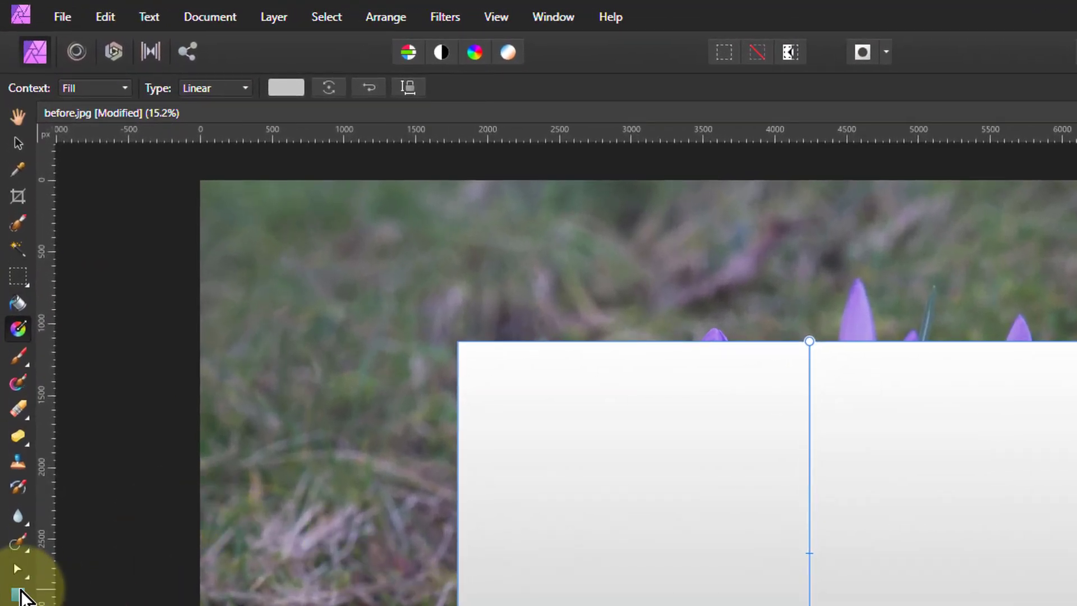
Step: Set the gradient's end colour stop to brown in the rectangle's fill settings
click(21, 595)
click(119, 90)
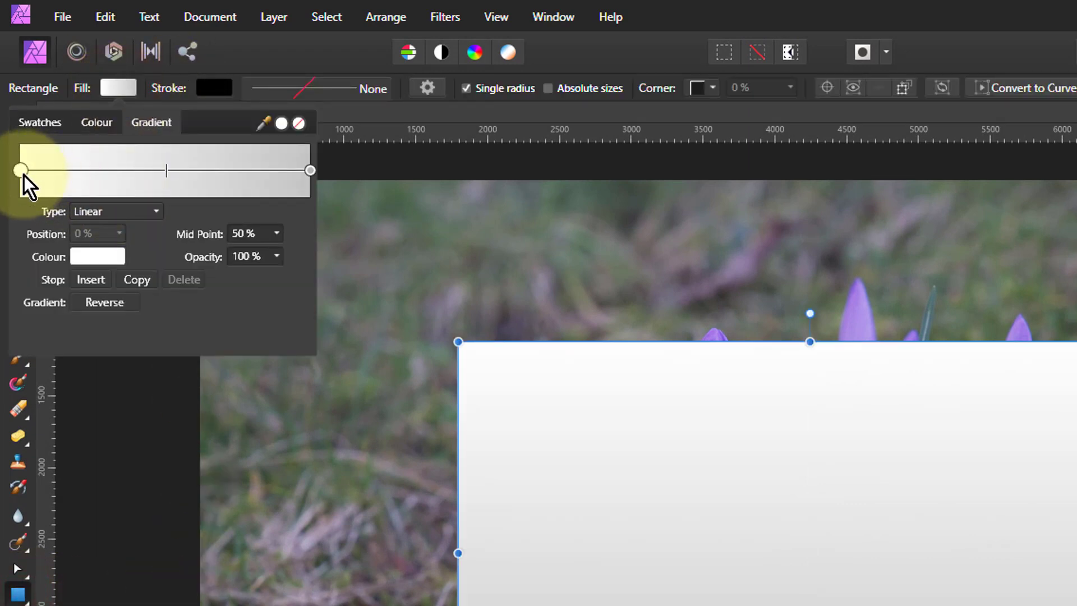
click(310, 170)
click(115, 258)
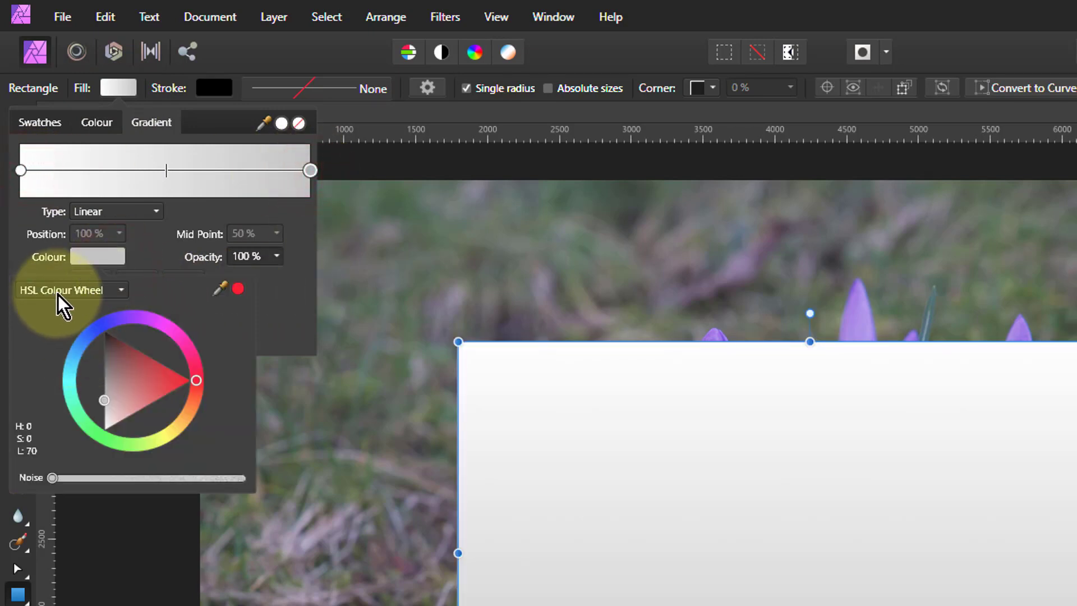
click(84, 292)
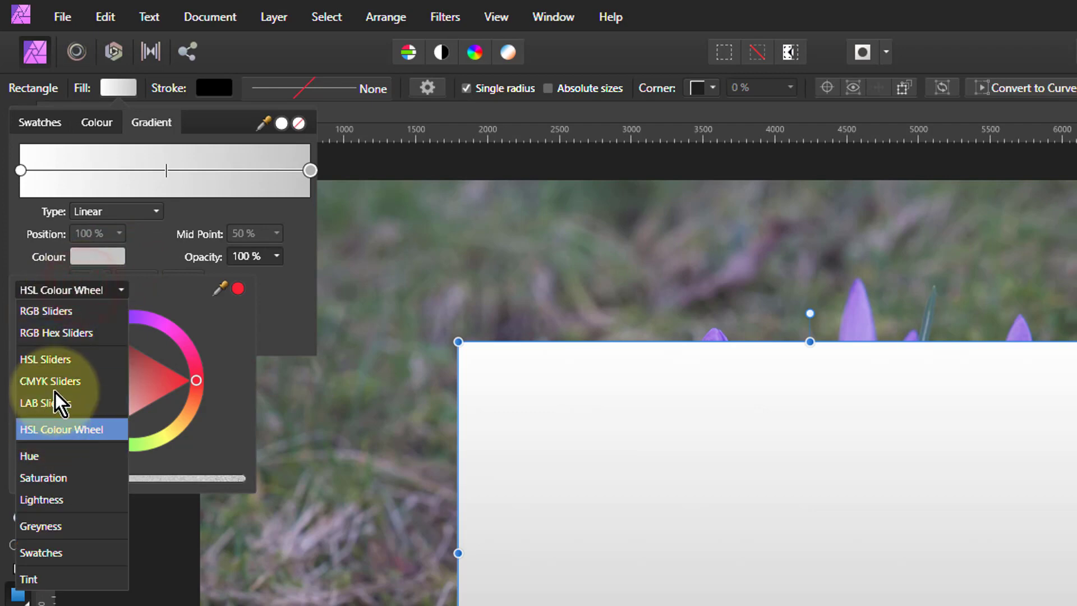
click(70, 300)
drag(201, 384, 173, 373)
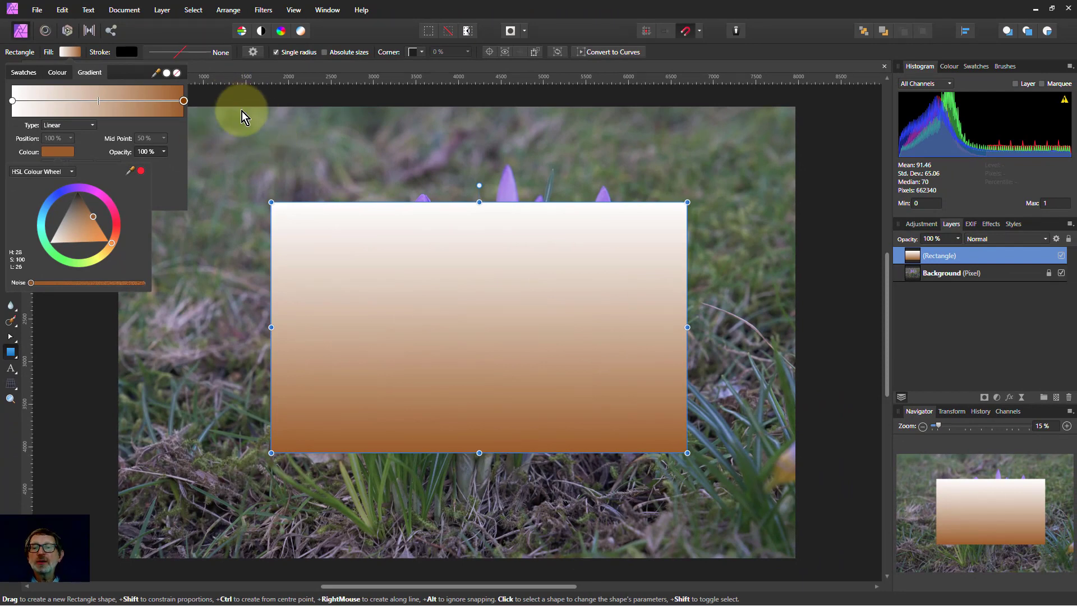
Step: Move the gradient rectangle to the bottom-left corner and stretch it into a thin, about 7968 px wide strip
click(72, 377)
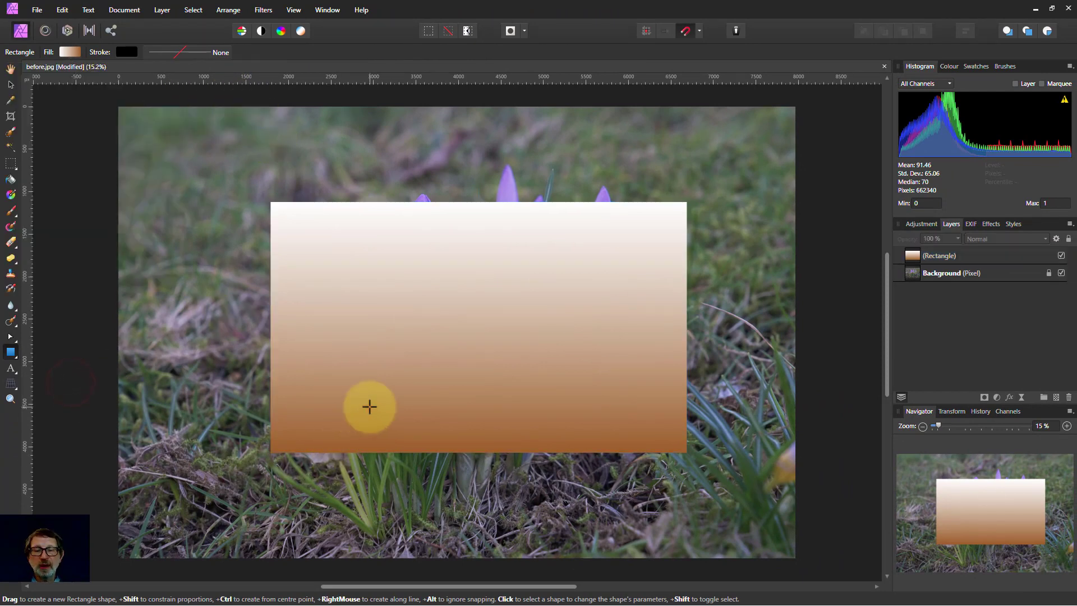
click(370, 406)
click(10, 84)
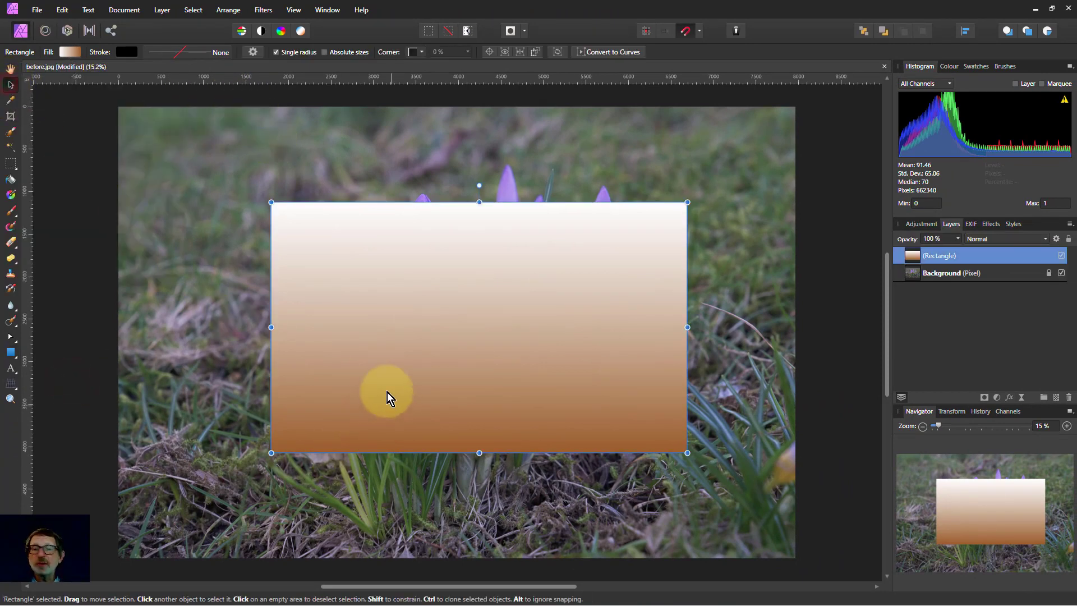
drag(435, 367, 284, 470)
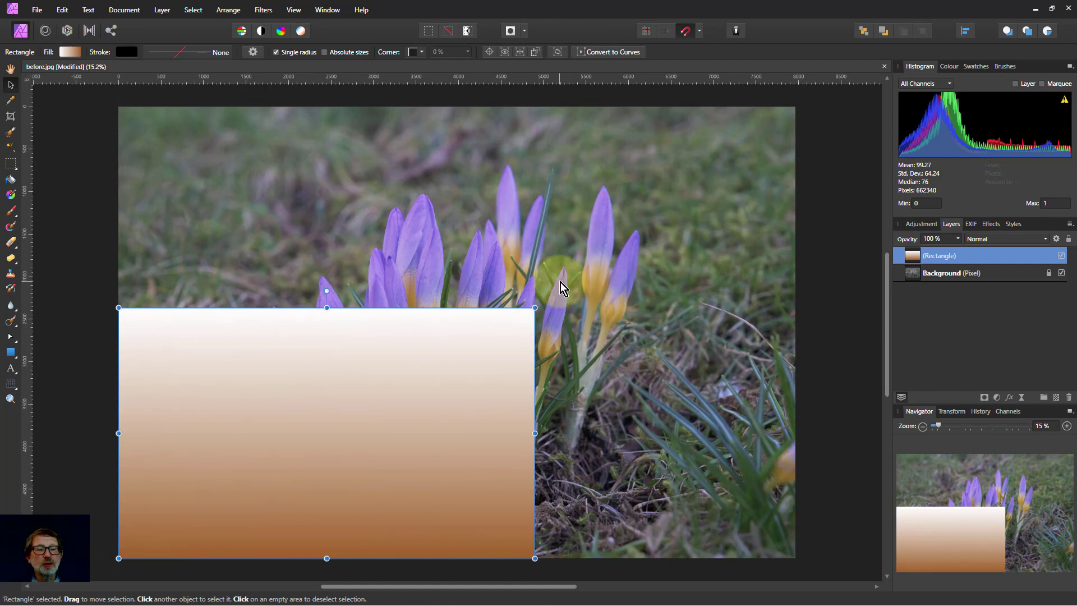
drag(535, 307, 795, 542)
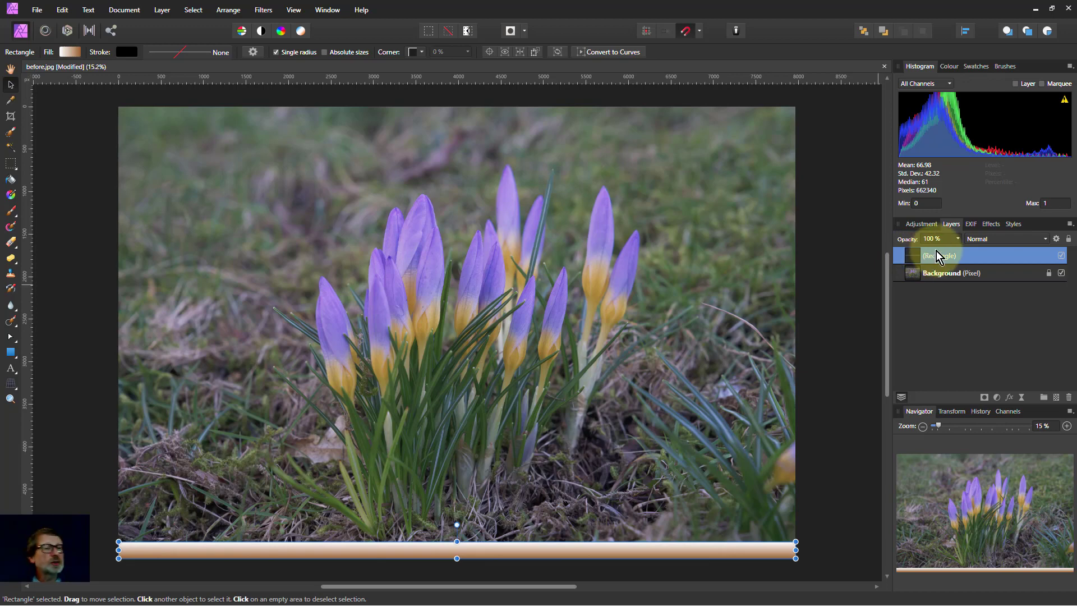
Step: Duplicate the bottom bar, move the copy to the top edge, and flip it vertically
key(ctrl+j)
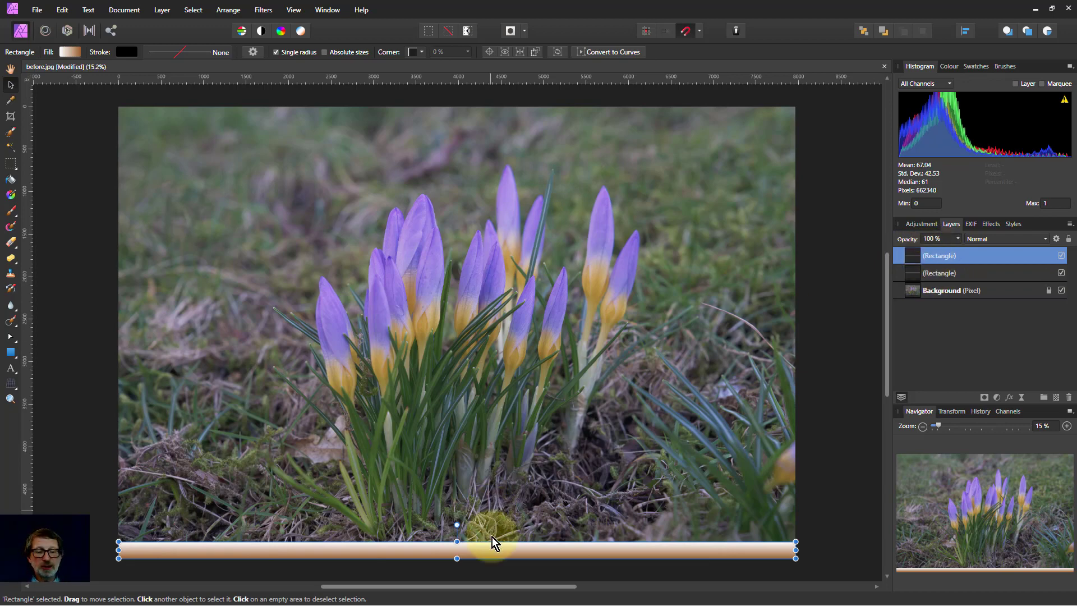
drag(430, 557, 430, 119)
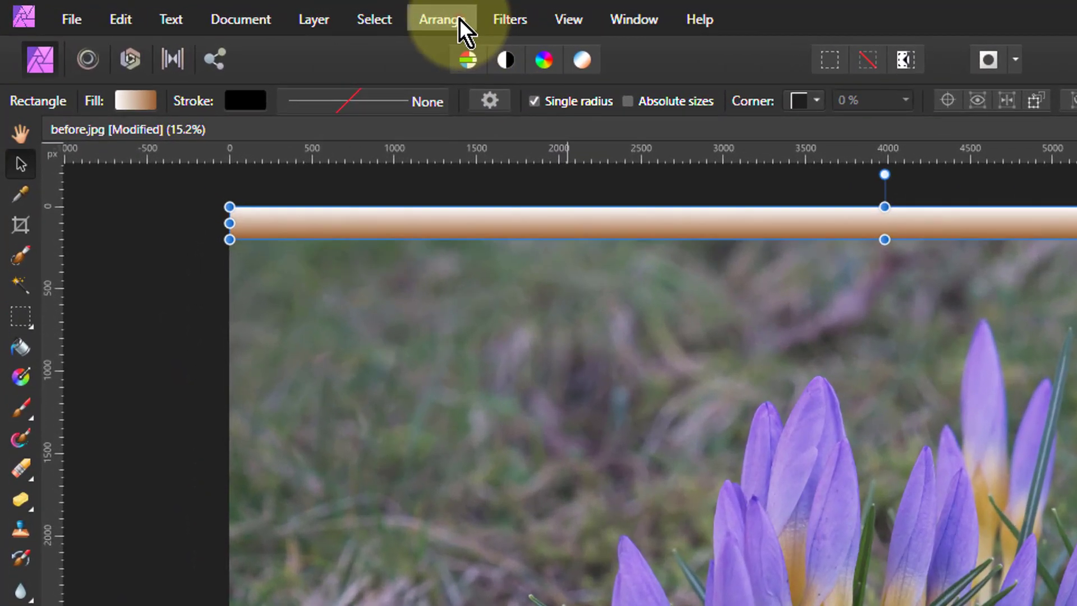
click(229, 10)
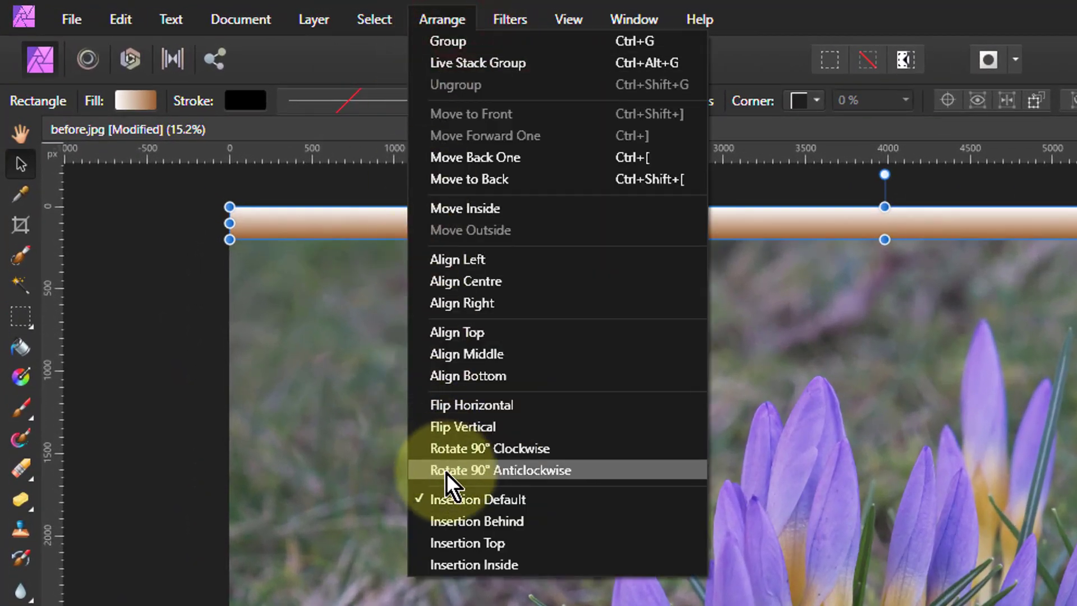
click(468, 429)
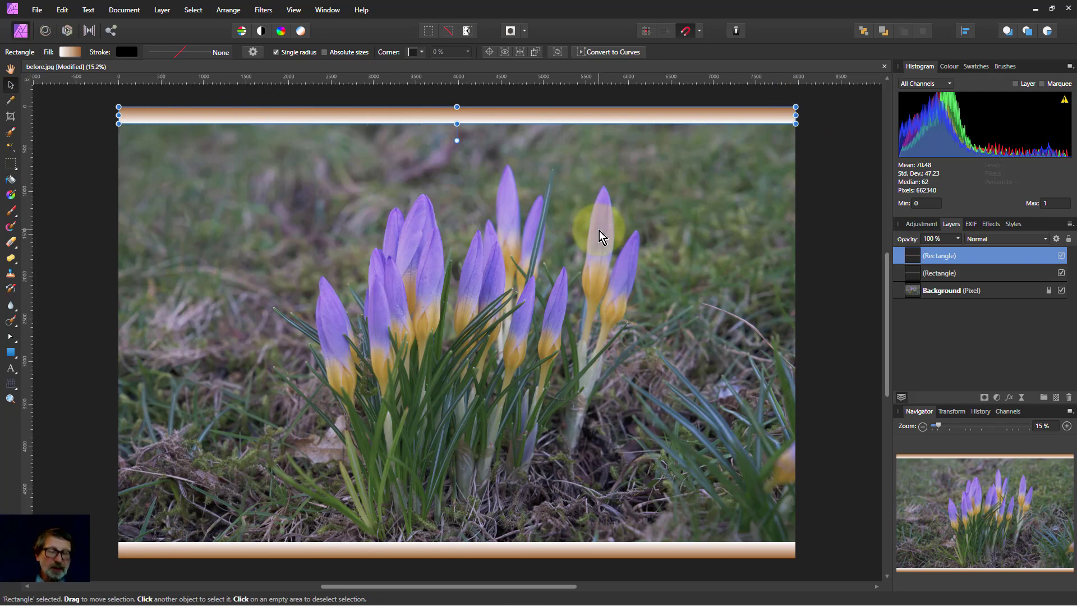
Step: Duplicate the bar, rotate it vertical, trim it to the photo's height, and place it on the right edge
key(ctrl+j)
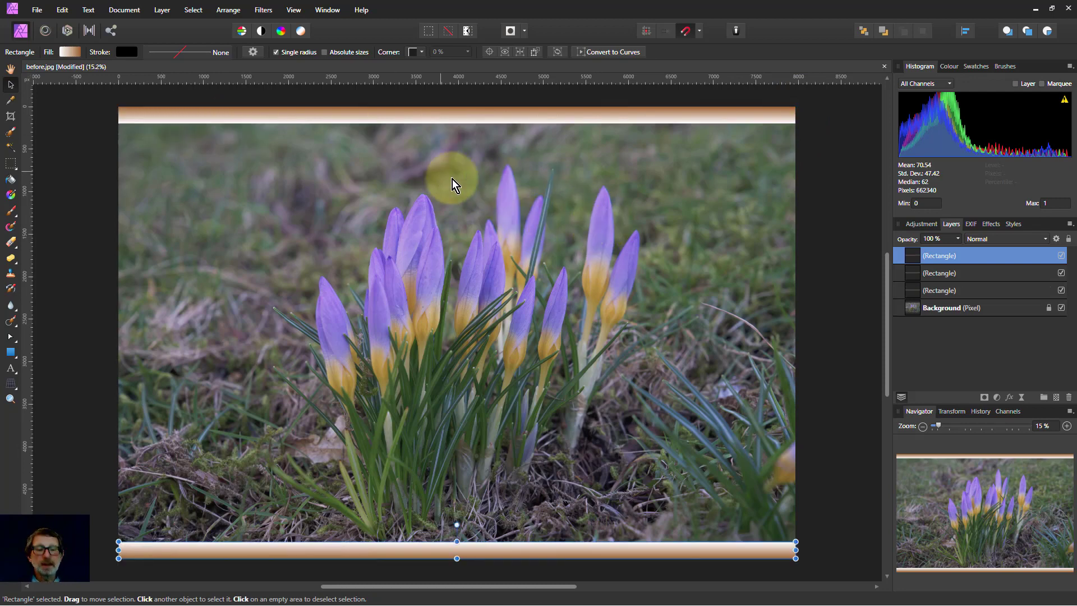
drag(497, 551, 495, 333)
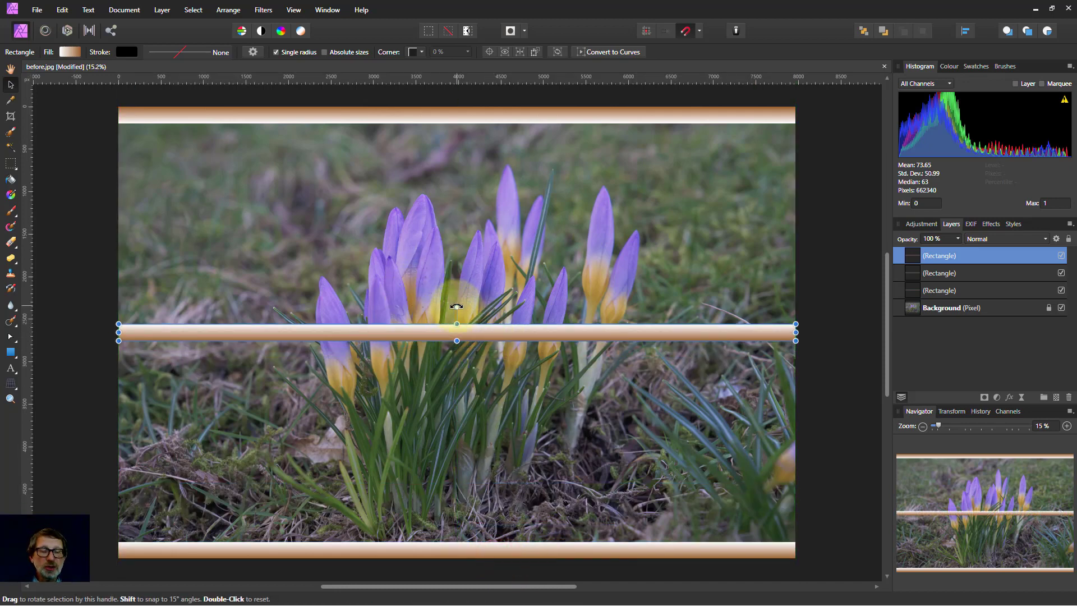
drag(457, 306, 400, 332)
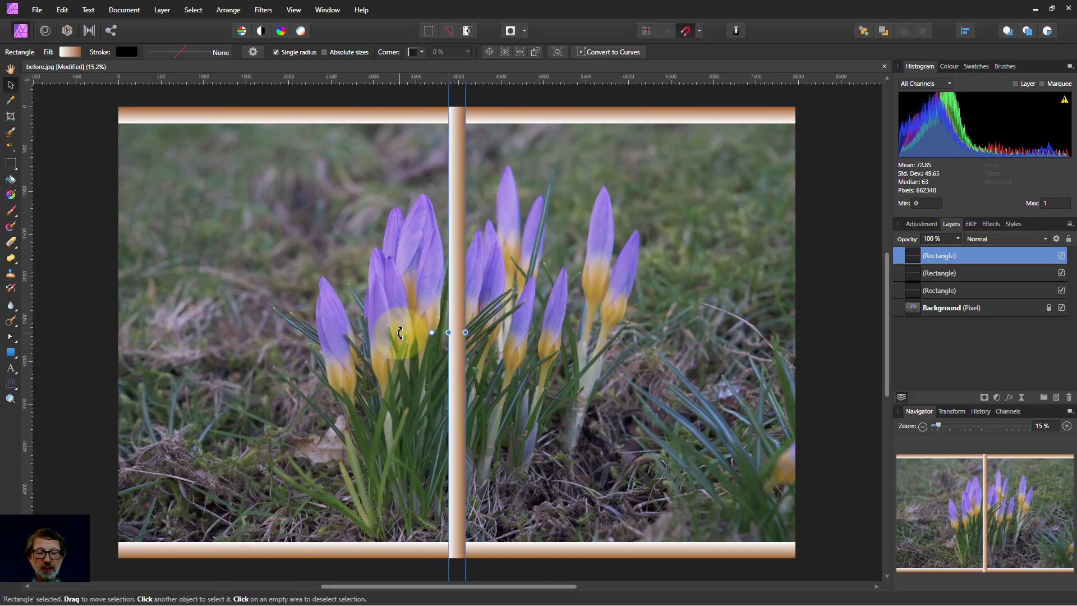
scroll(476, 326, down, 3)
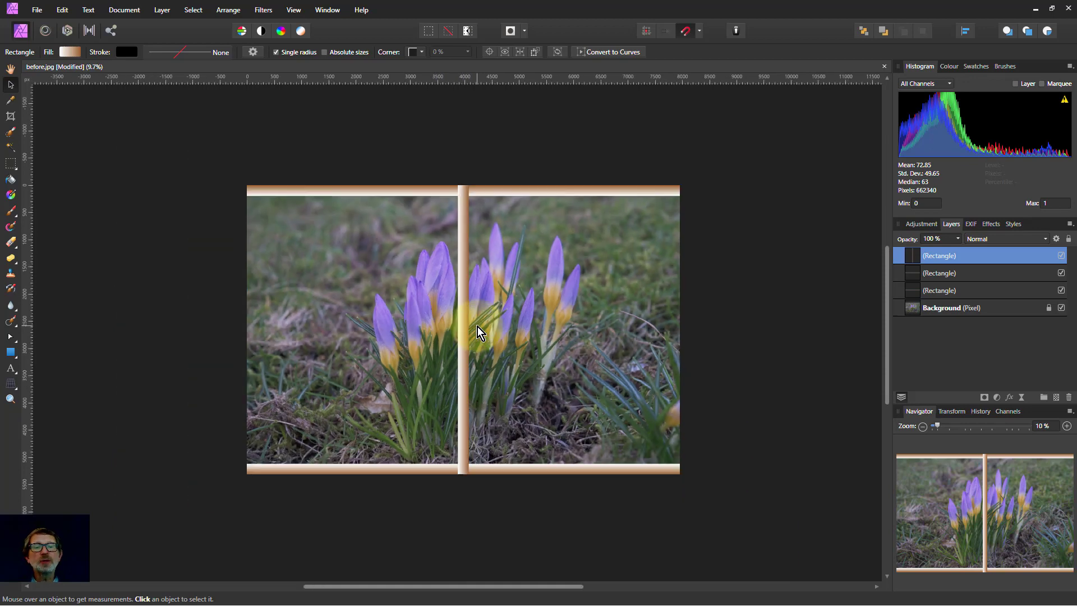
drag(464, 114, 463, 185)
drag(463, 545, 463, 474)
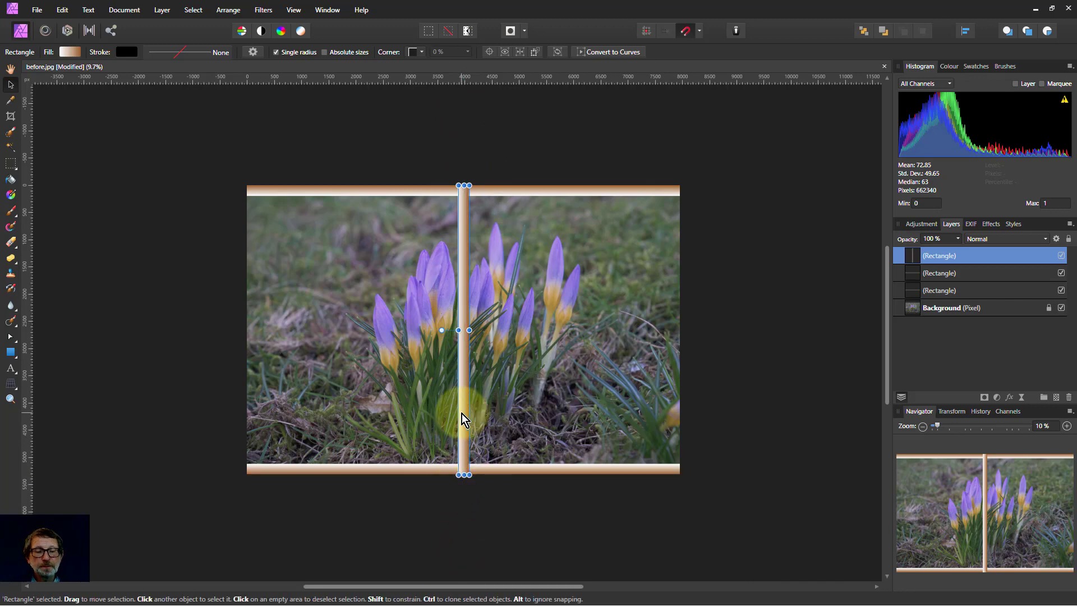
drag(462, 413, 674, 413)
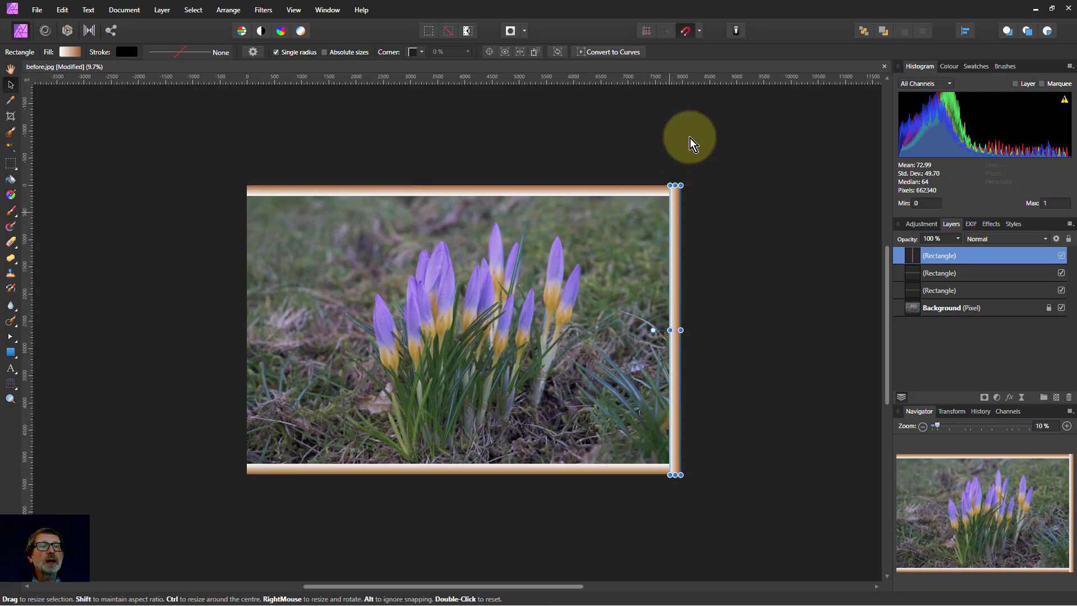
Step: Select the right-hand bar and convert it to curves
click(699, 125)
scroll(600, 248, up, 4)
scroll(443, 321, down, 2)
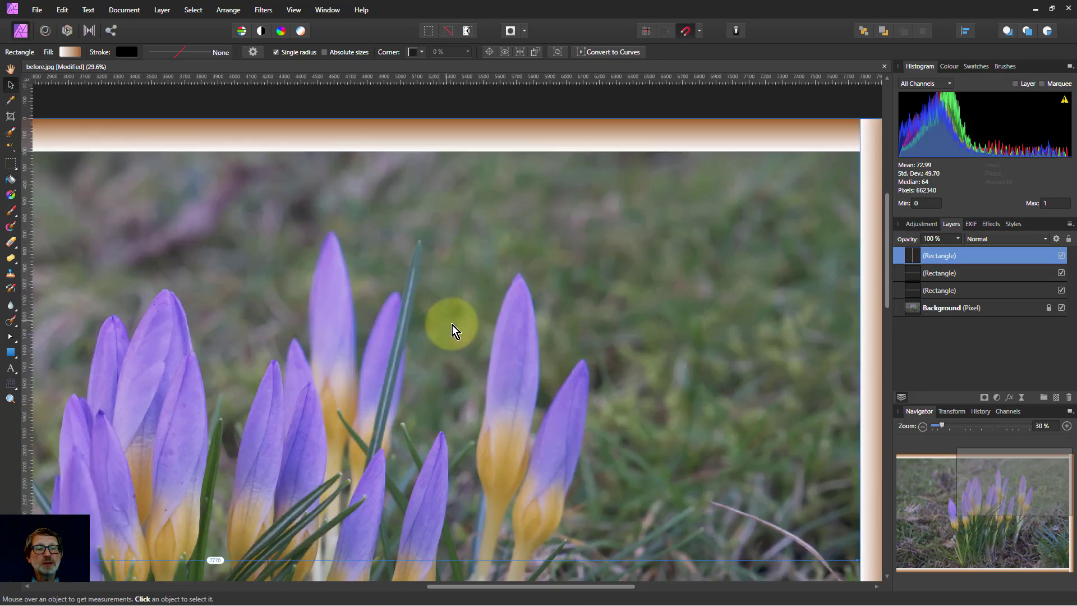
click(472, 352)
scroll(472, 352, down, 2)
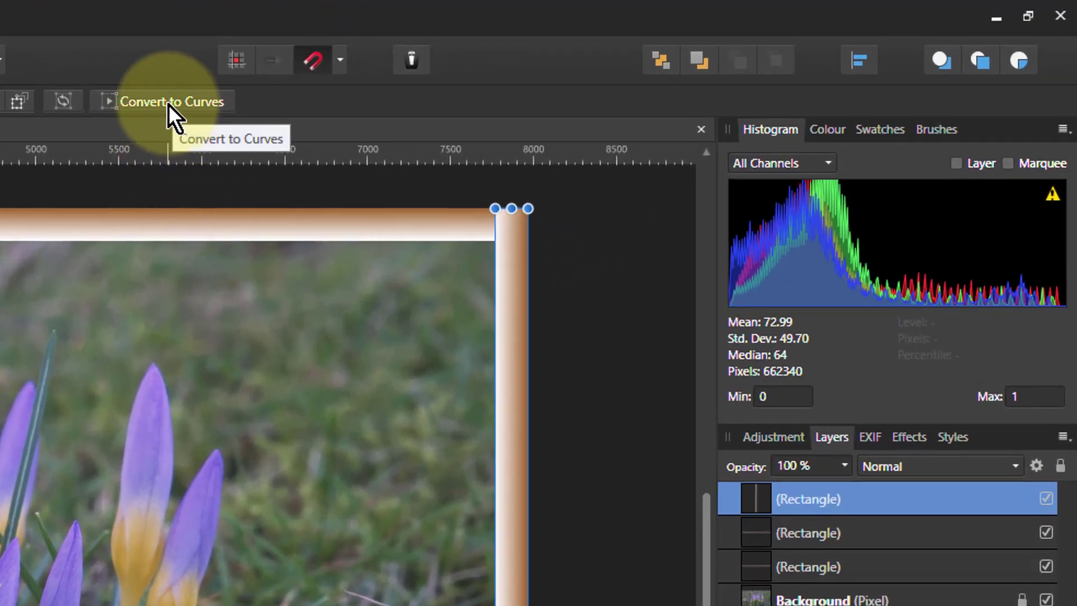
click(168, 104)
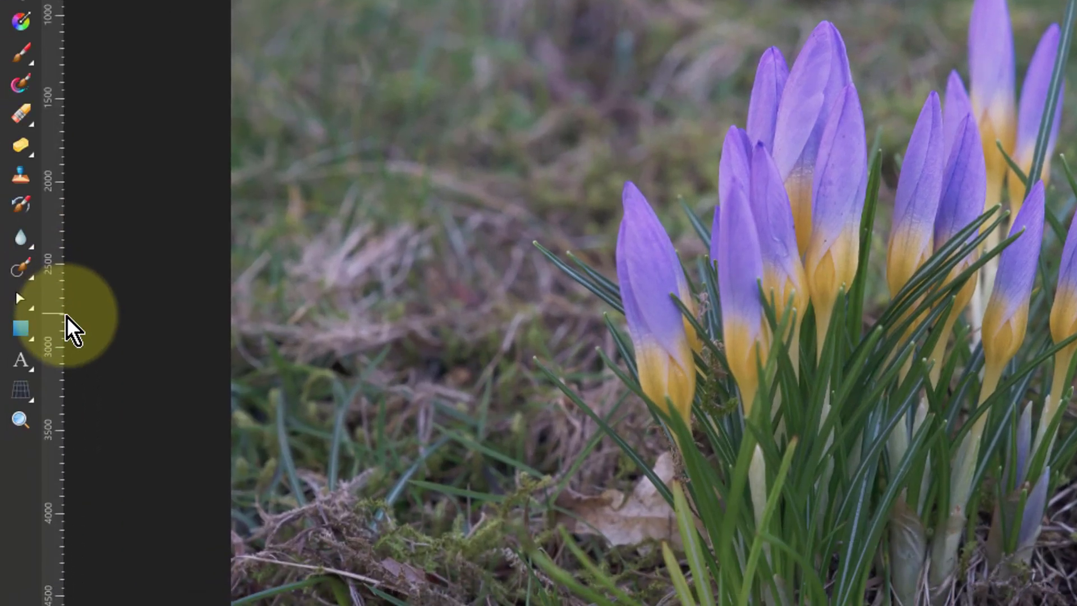
Step: Drag the right bar's inner top and bottom corner nodes into mitred ends
click(21, 300)
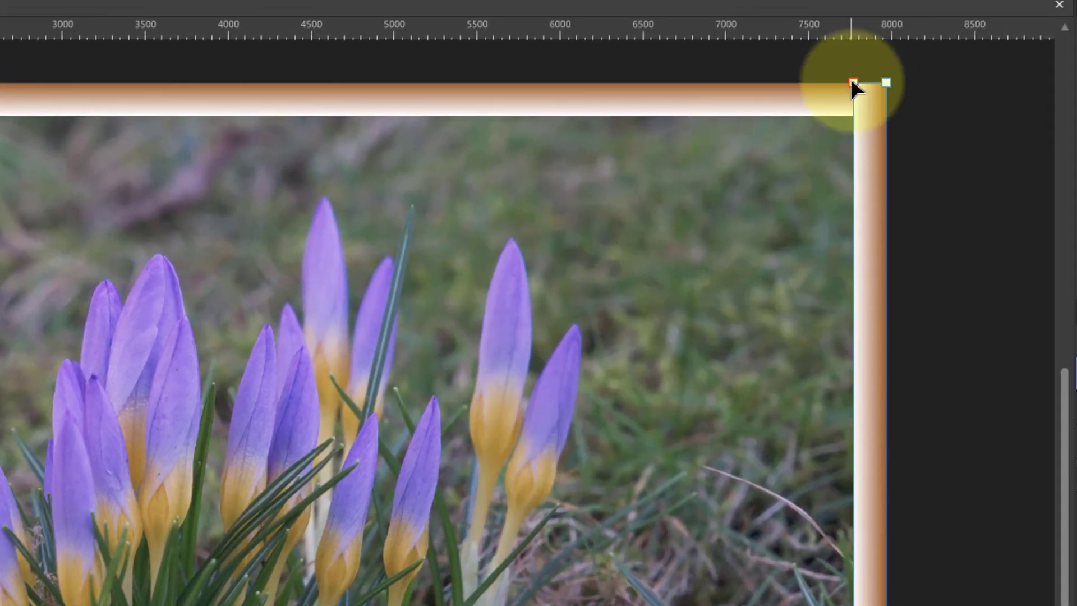
drag(853, 82, 857, 116)
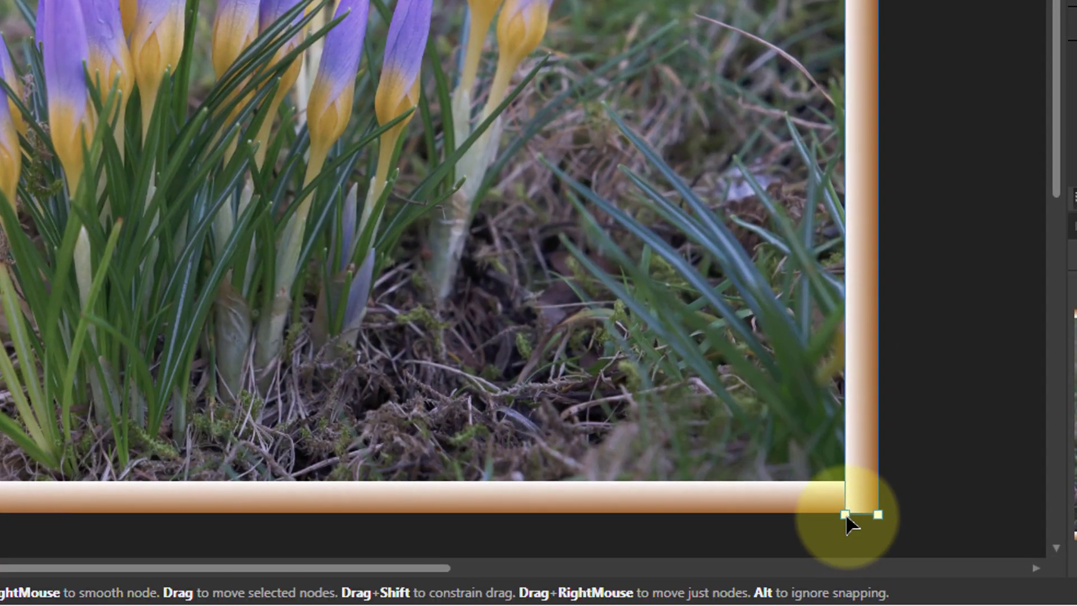
drag(845, 516, 845, 480)
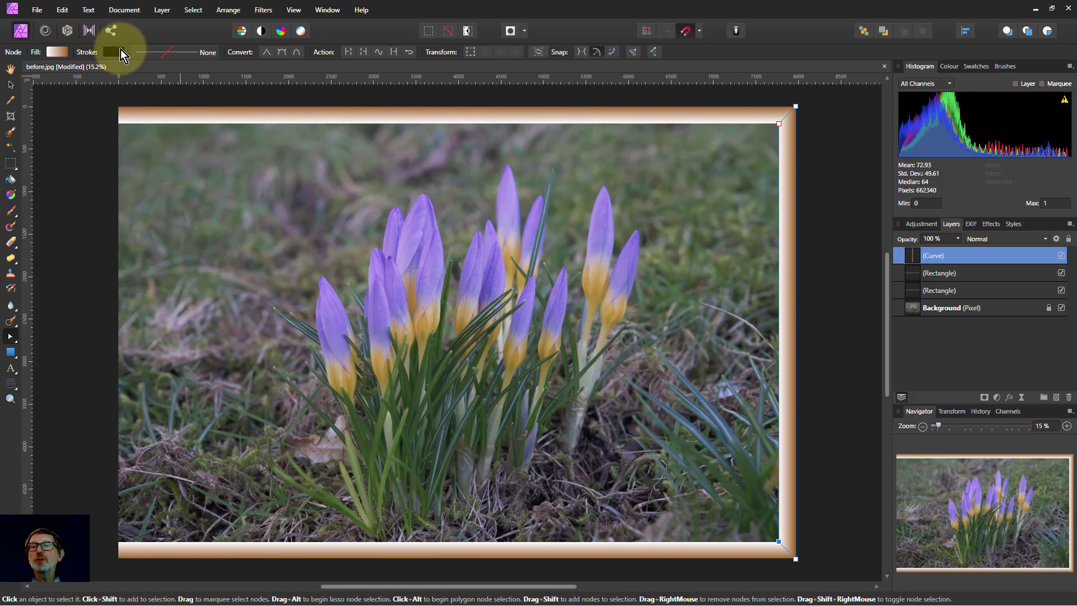
Step: Duplicate the right frame bar, move the copy to the left edge, and flip it horizontally
click(10, 85)
click(791, 383)
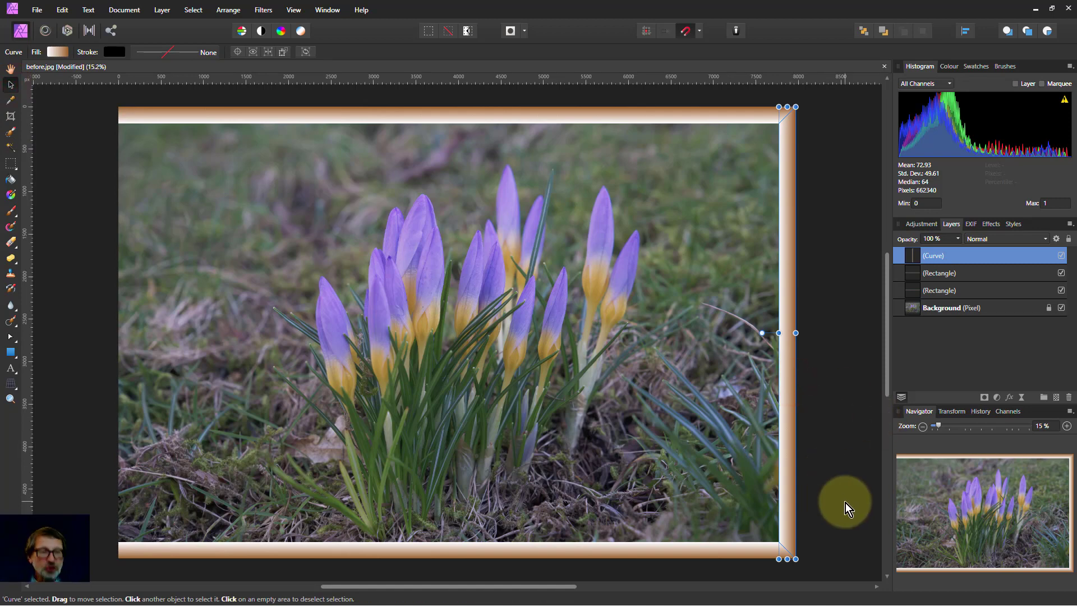
key(ctrl+j)
drag(790, 309, 131, 307)
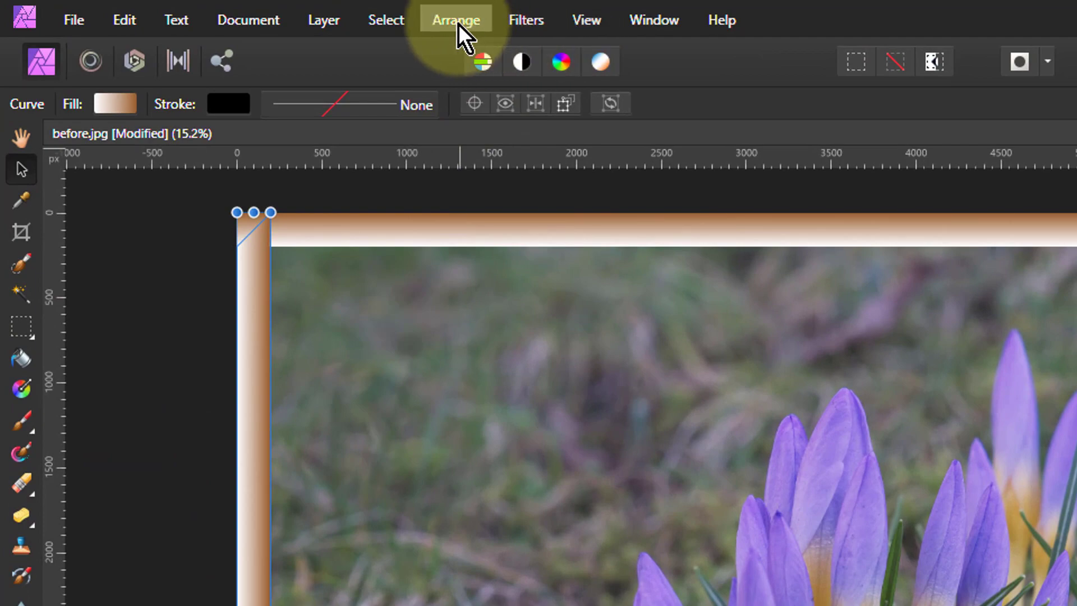
click(459, 25)
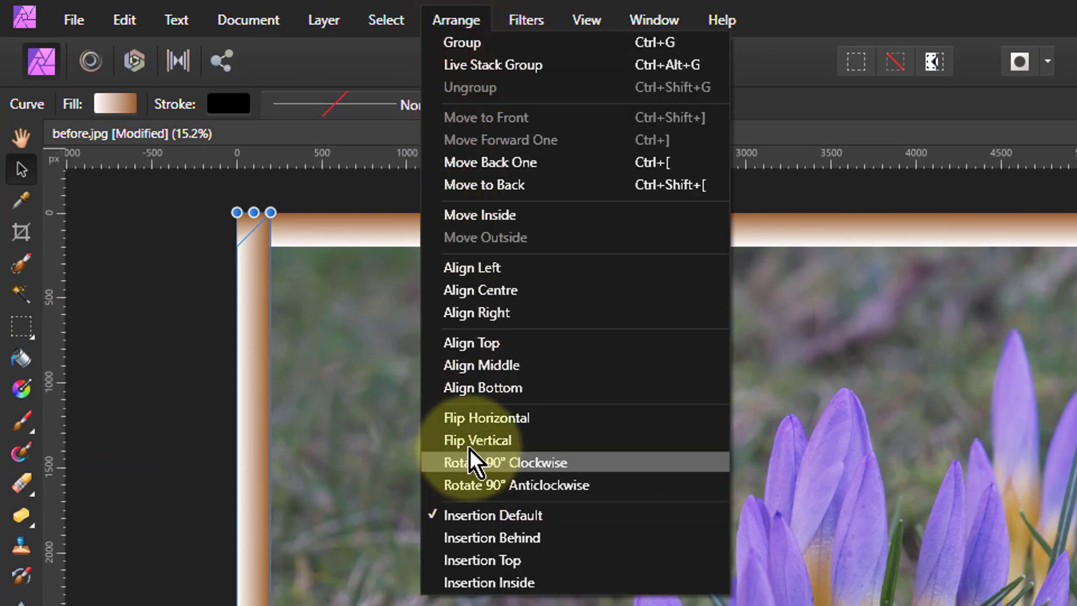
click(479, 424)
click(119, 475)
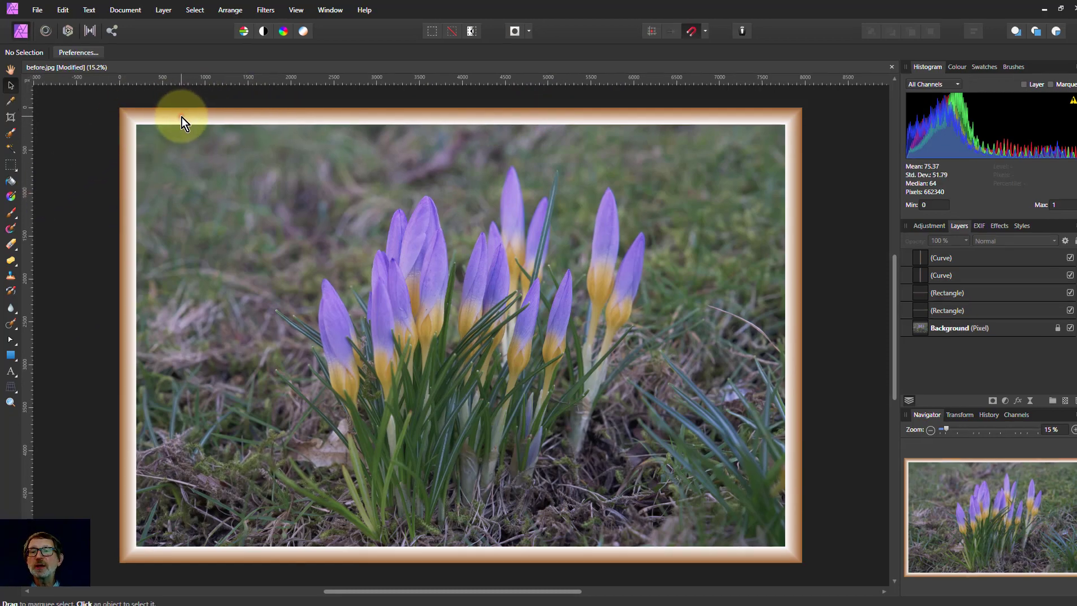
Step: Reverse the gradient on the top frame bar
click(181, 117)
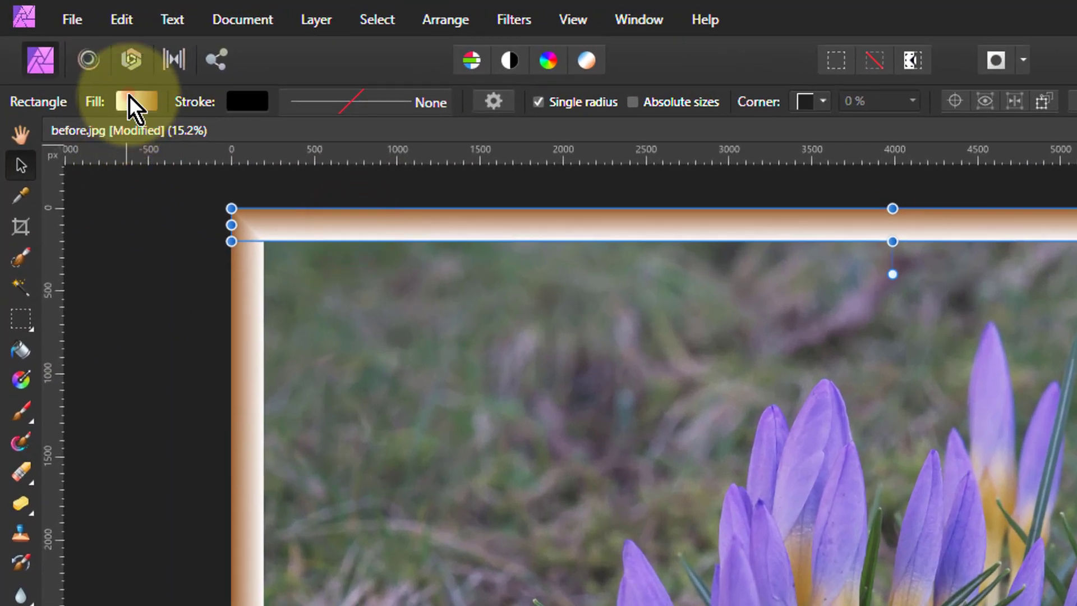
click(133, 101)
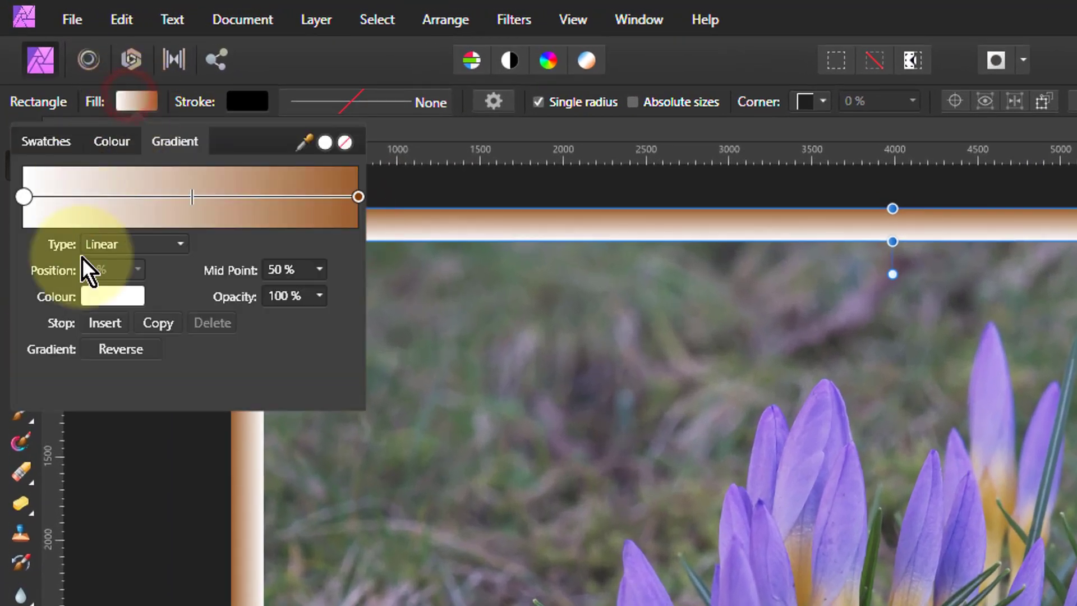
click(115, 352)
Step: Reverse the gradient on the left frame bar and deselect
click(241, 598)
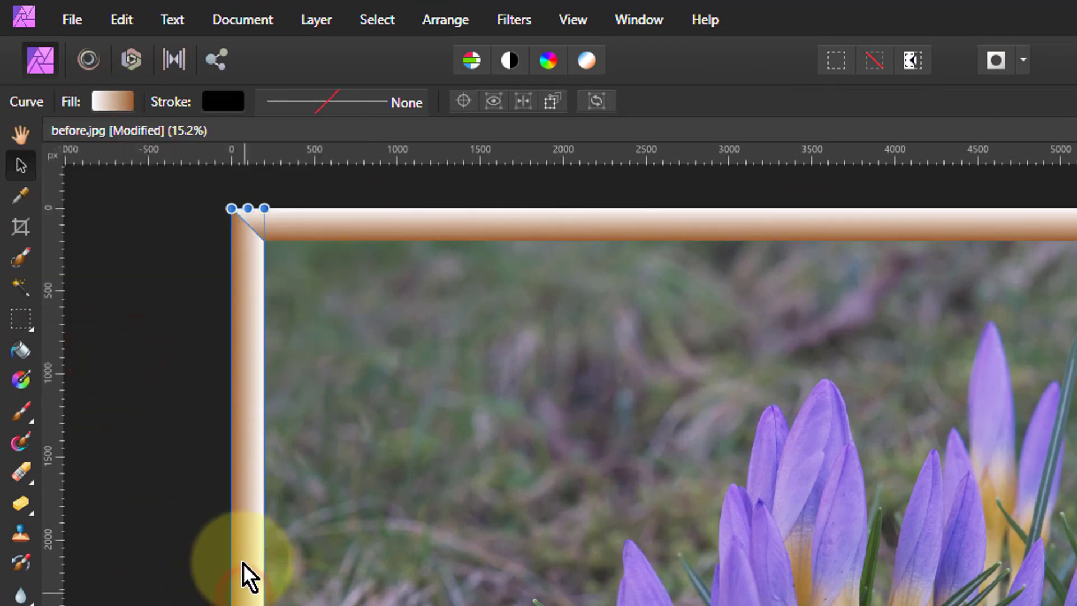
click(118, 101)
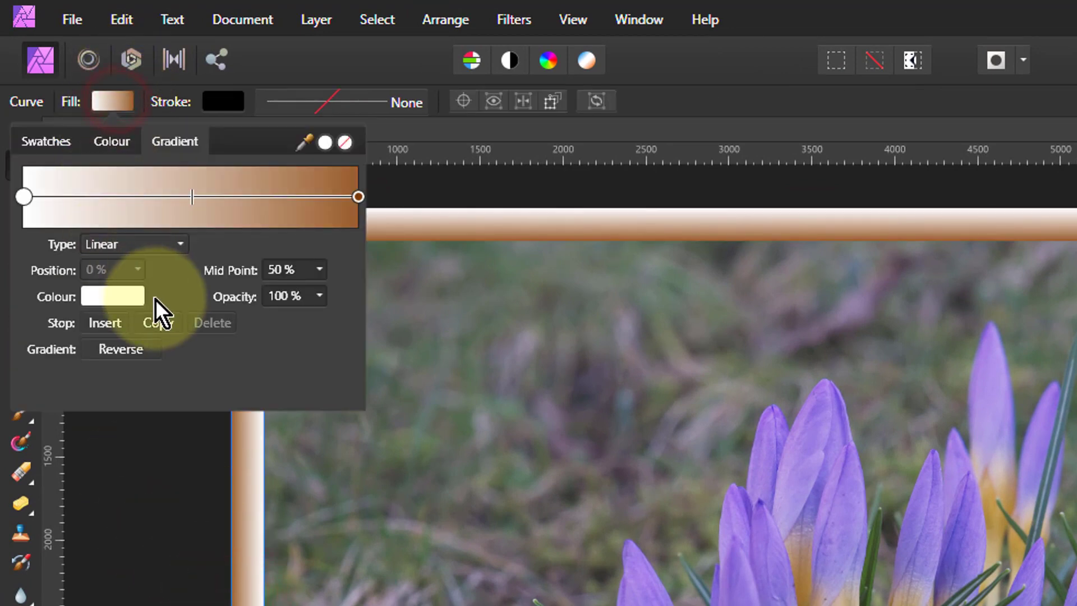
click(120, 357)
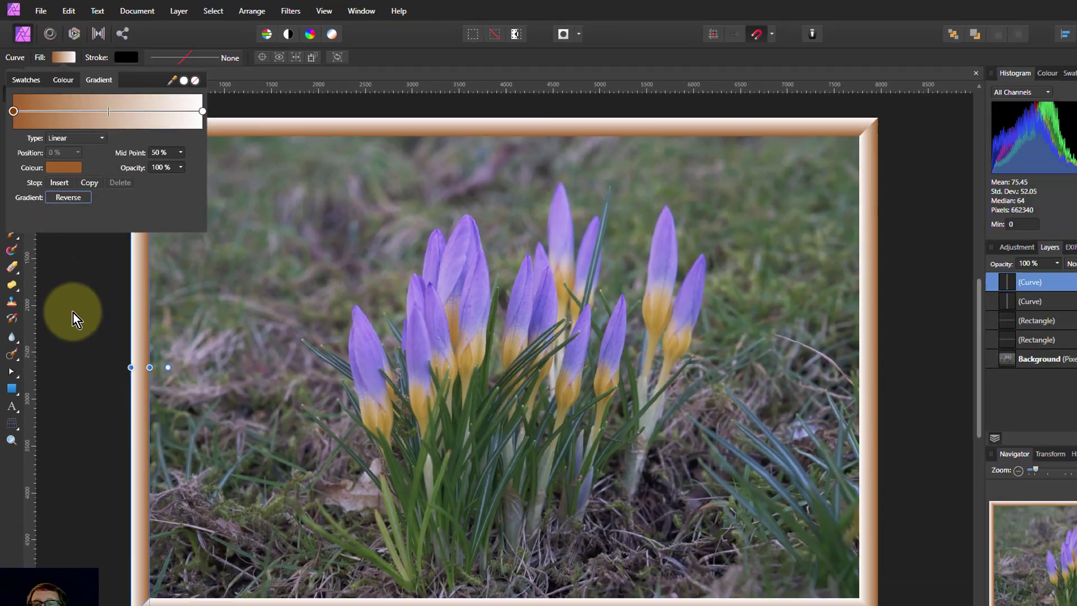
click(131, 590)
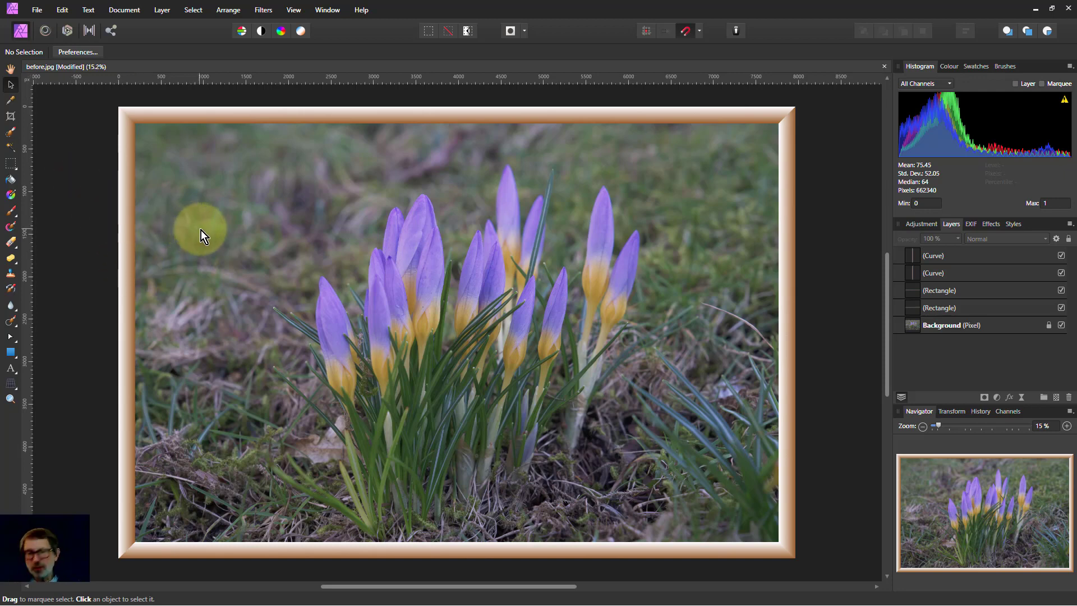
scroll(333, 263, down, 2)
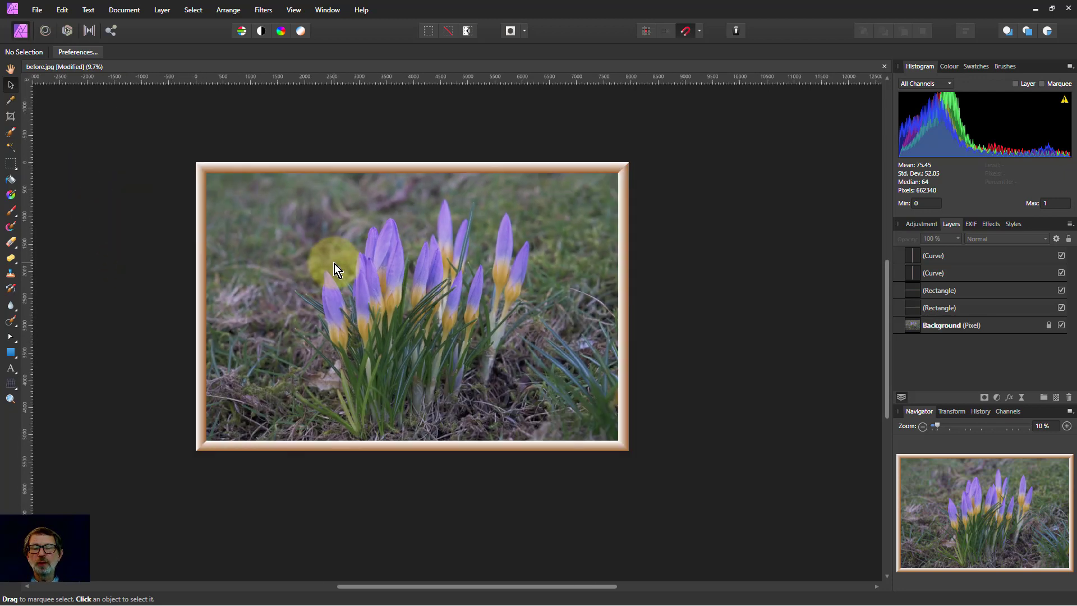
Step: Crop the canvas outward past the frame on all sides to 9690 × 7001 px
click(11, 116)
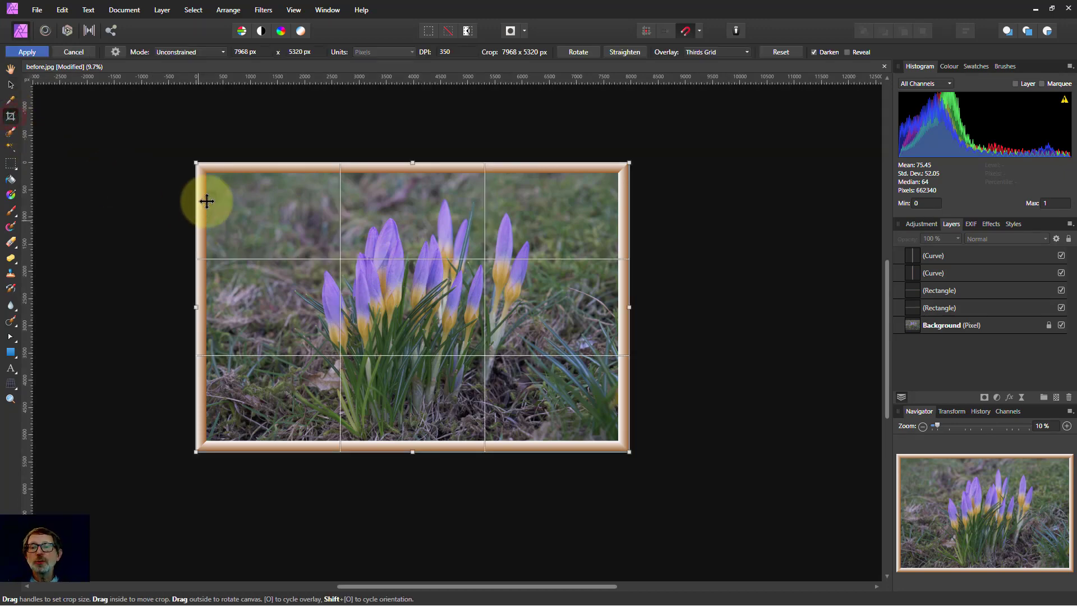
drag(196, 162, 154, 125)
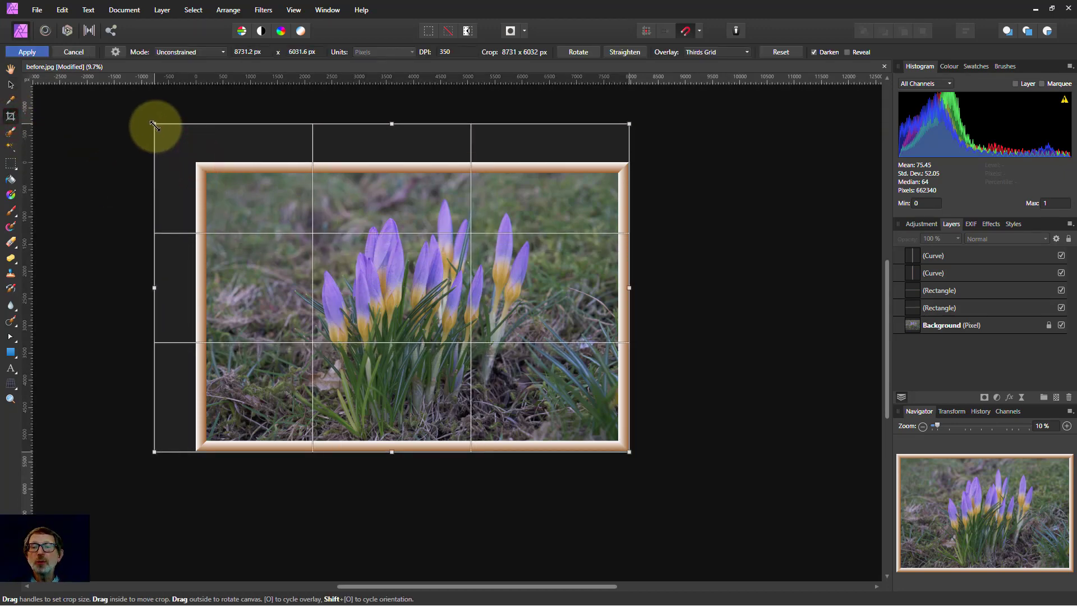
drag(629, 452, 682, 505)
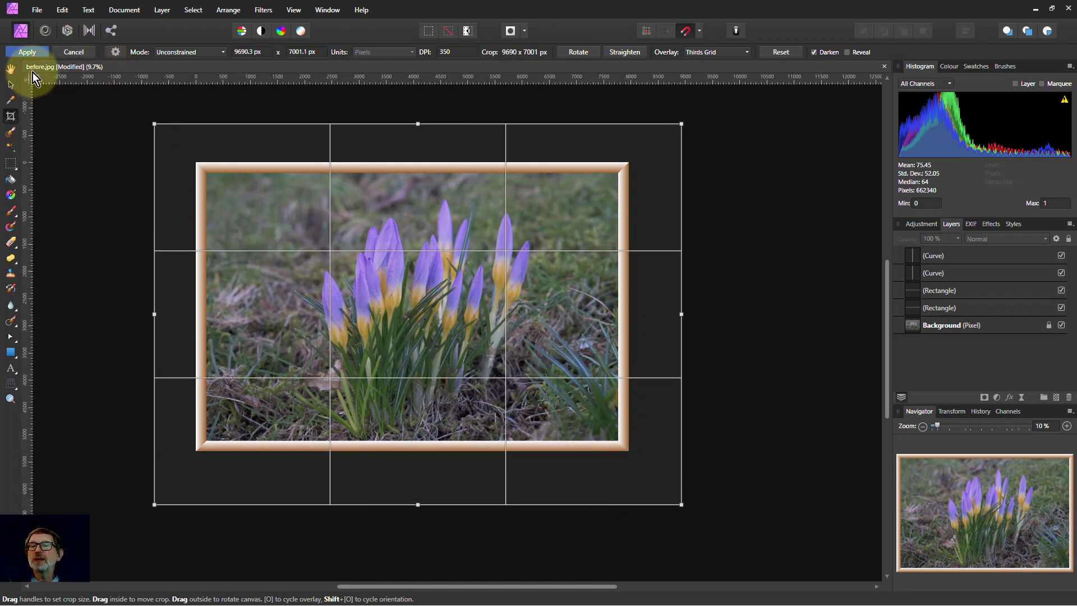
click(24, 52)
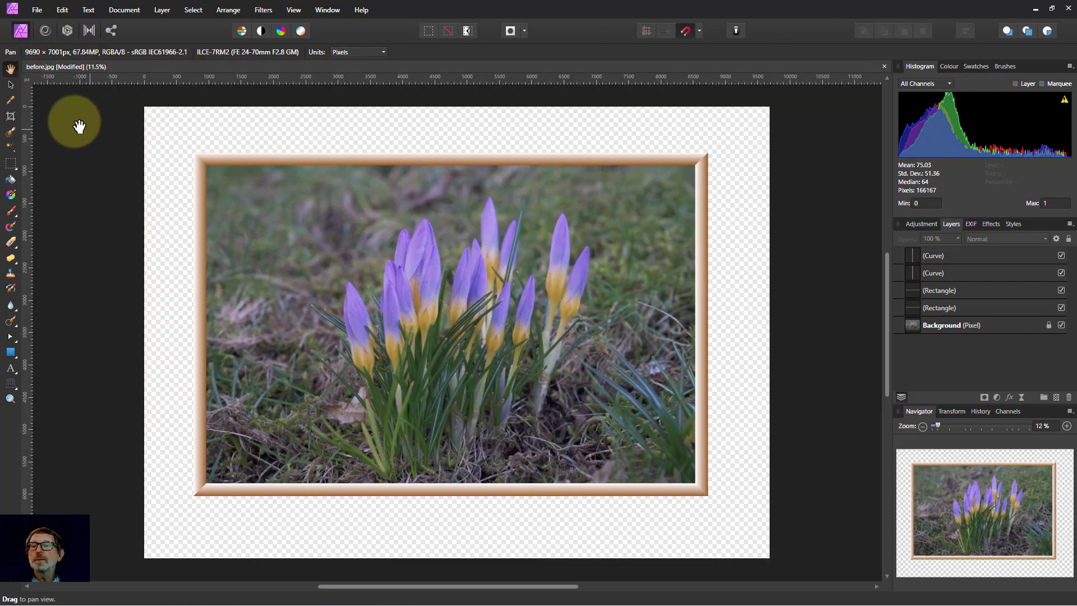
Step: Nudge the bottom, left and right frame bars slightly outward from the photo
click(11, 84)
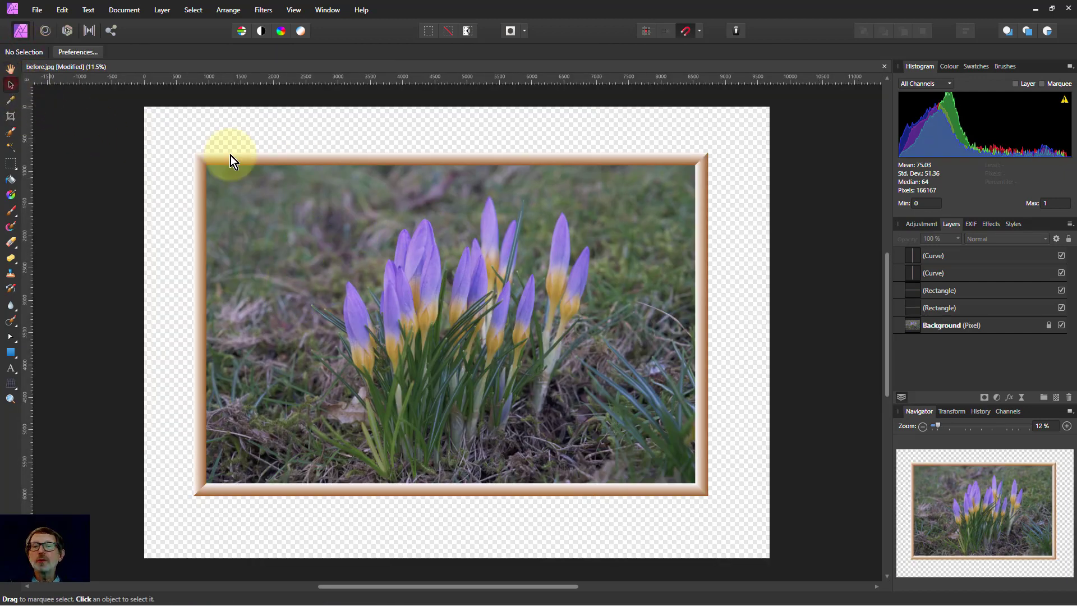
click(277, 157)
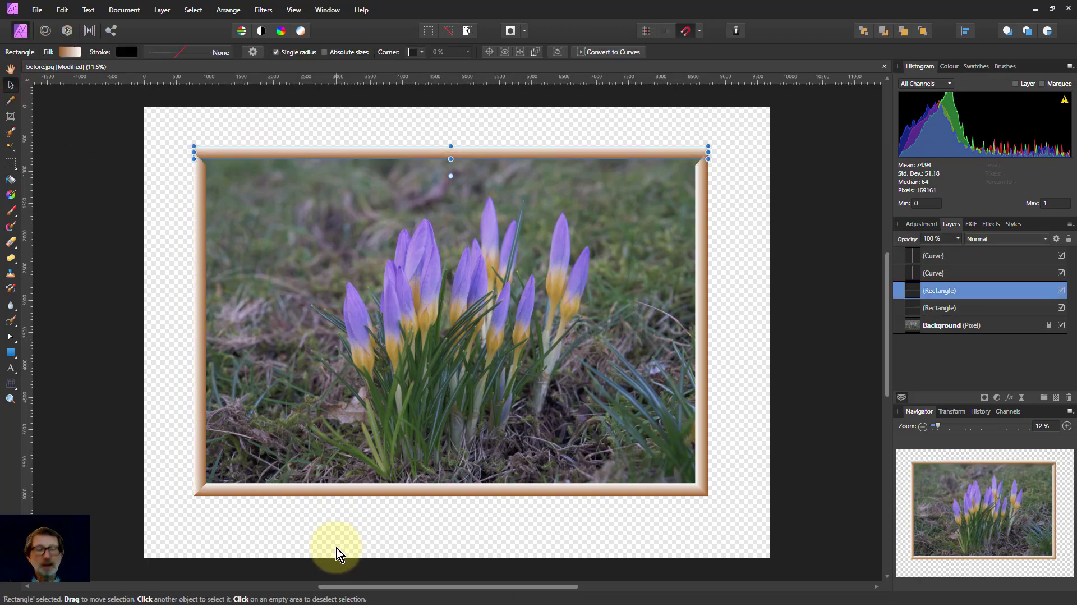
drag(335, 490, 334, 499)
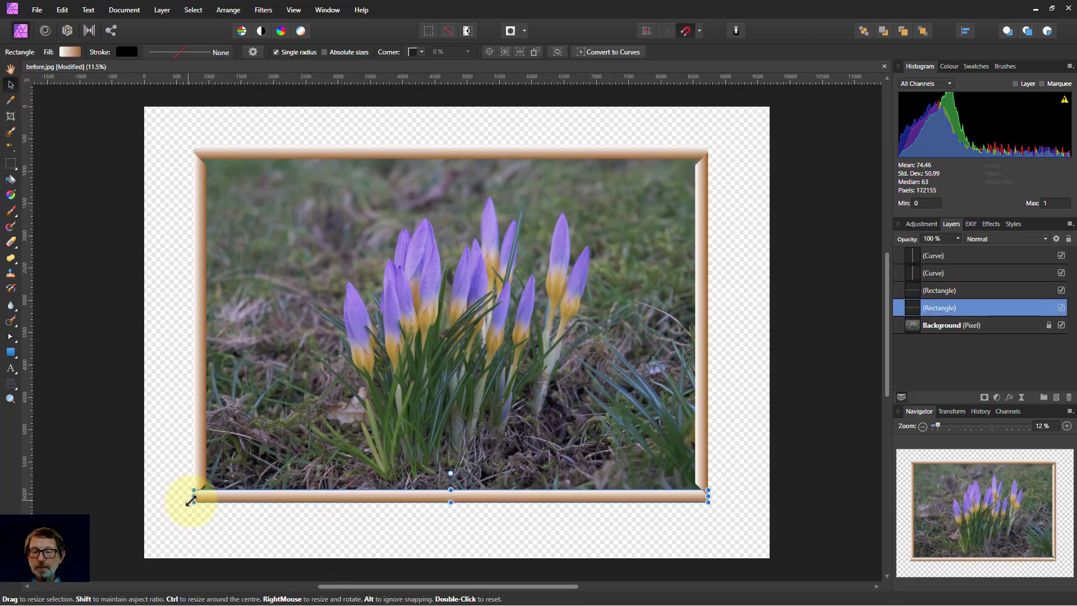
drag(197, 436, 188, 435)
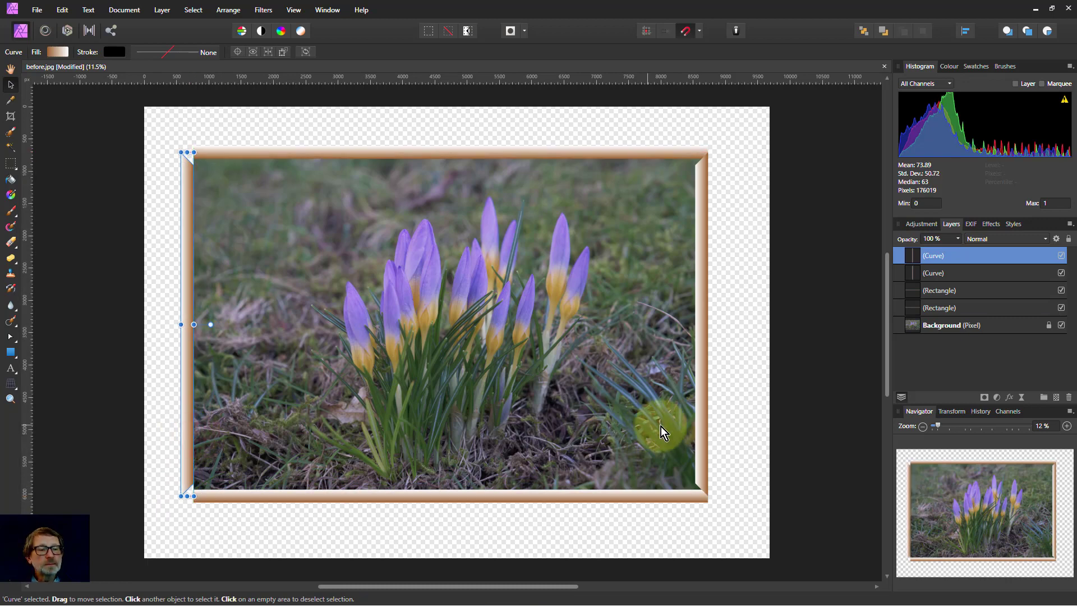
drag(692, 412, 714, 412)
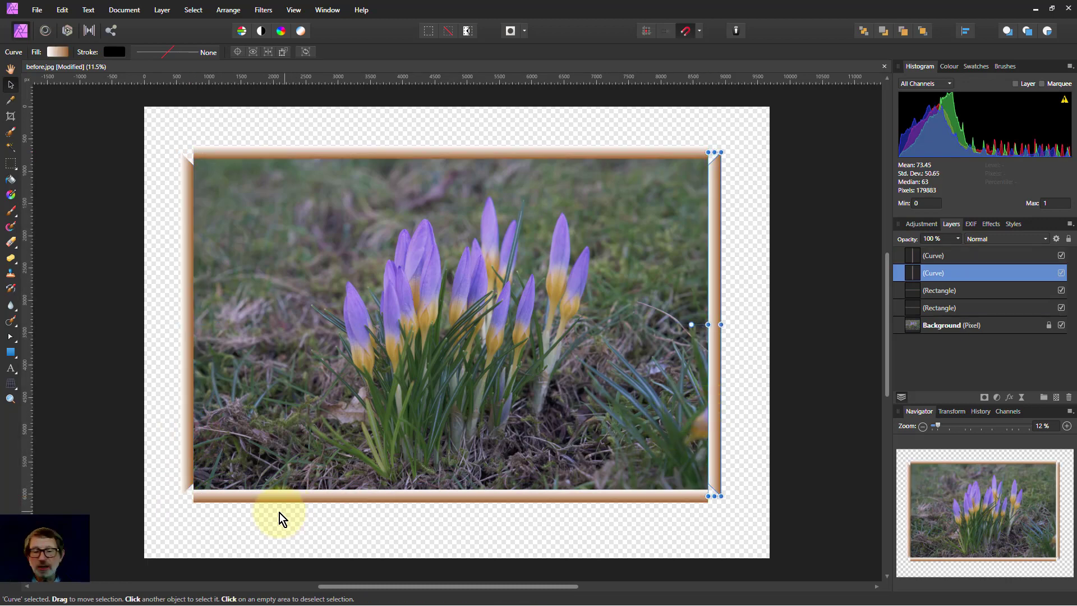
Step: Stretch the bottom and top bars at both ends to reach the side bars
click(214, 498)
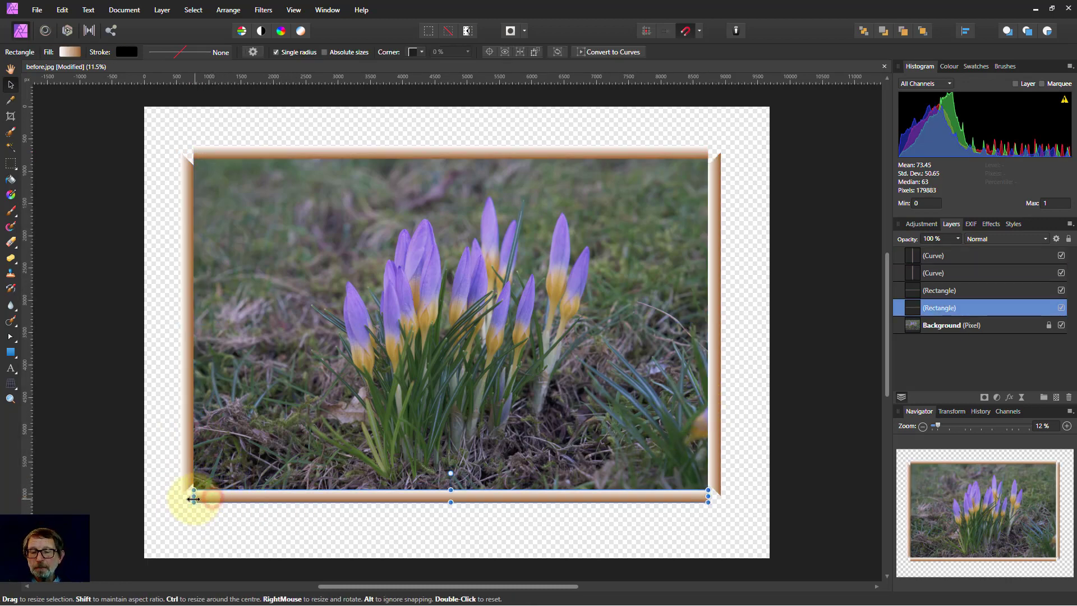
drag(194, 496, 181, 499)
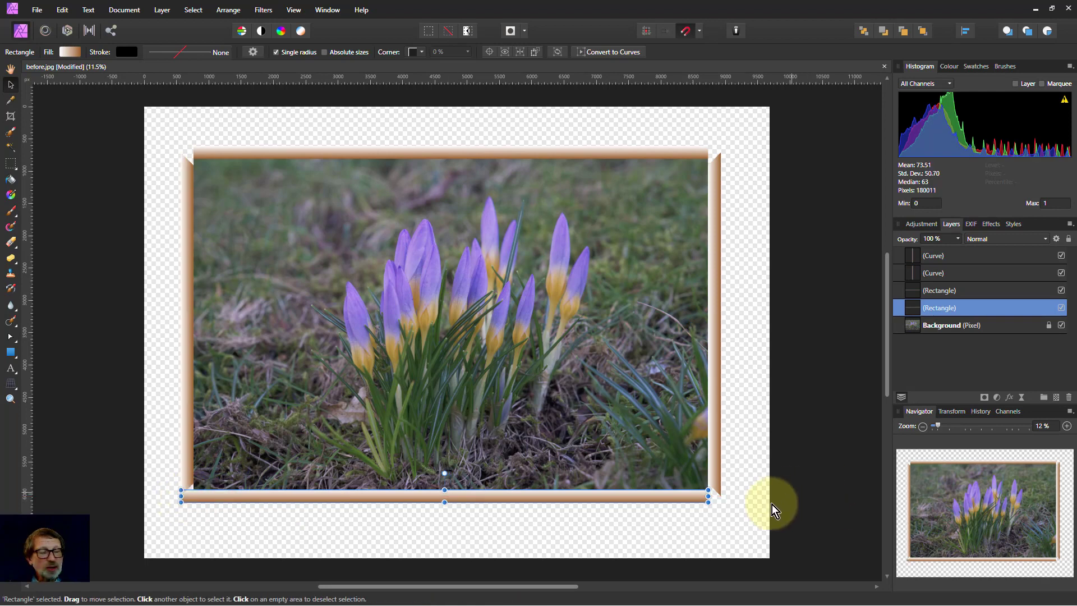
drag(716, 498, 721, 497)
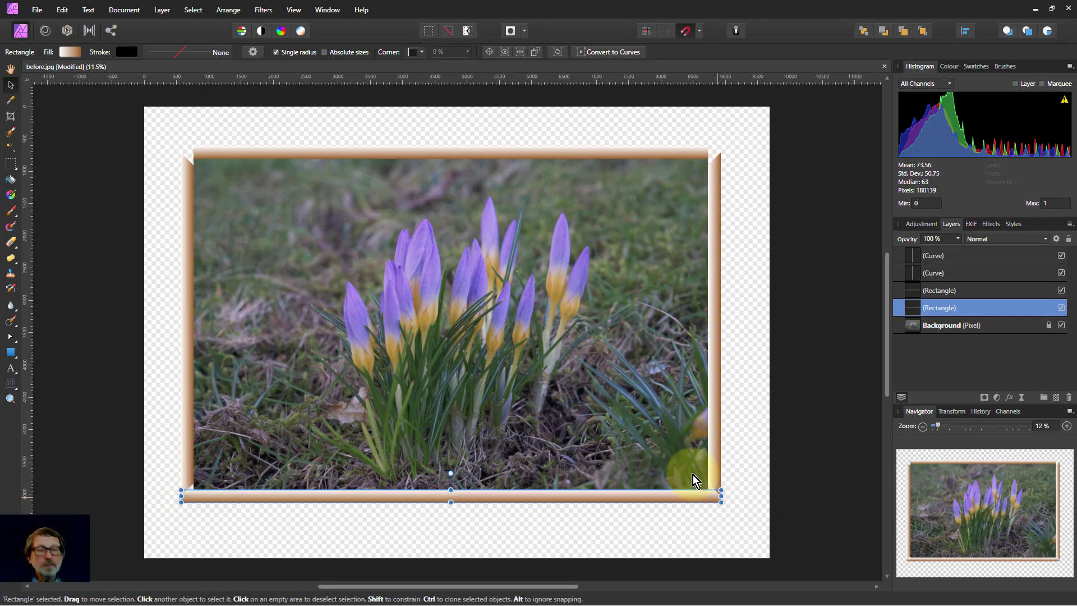
click(207, 153)
drag(189, 153, 181, 153)
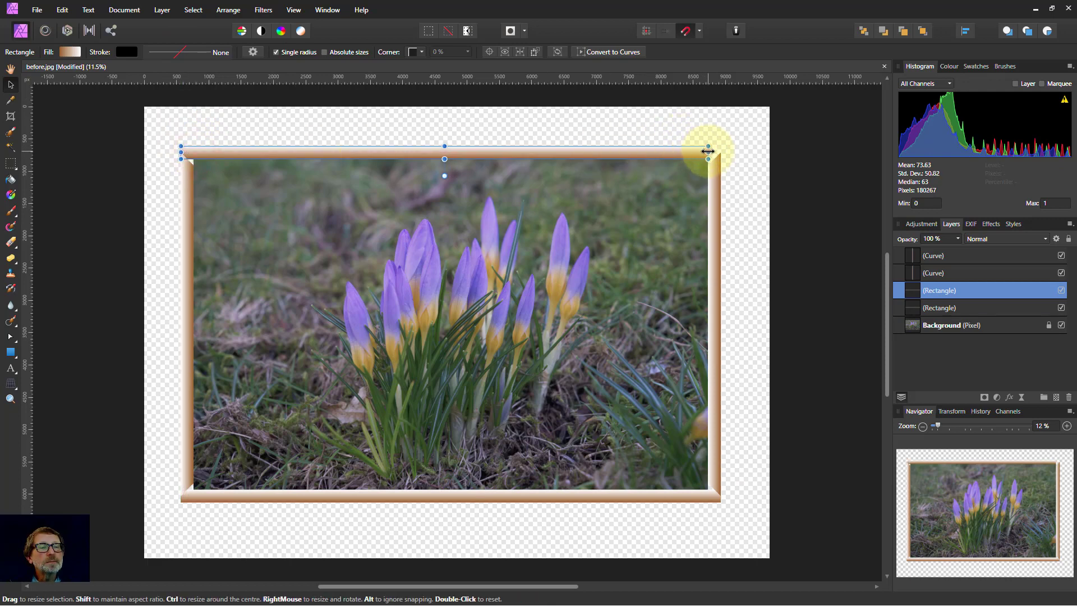
drag(715, 152, 721, 151)
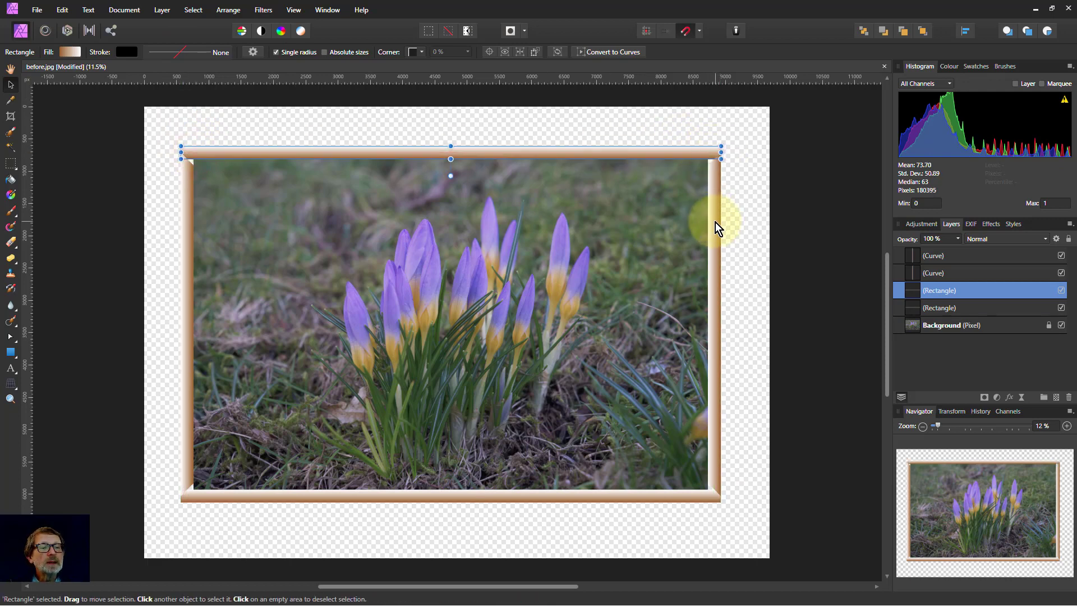
Step: Lengthen the left and right bars down to the bottom bar's outer edge
click(716, 222)
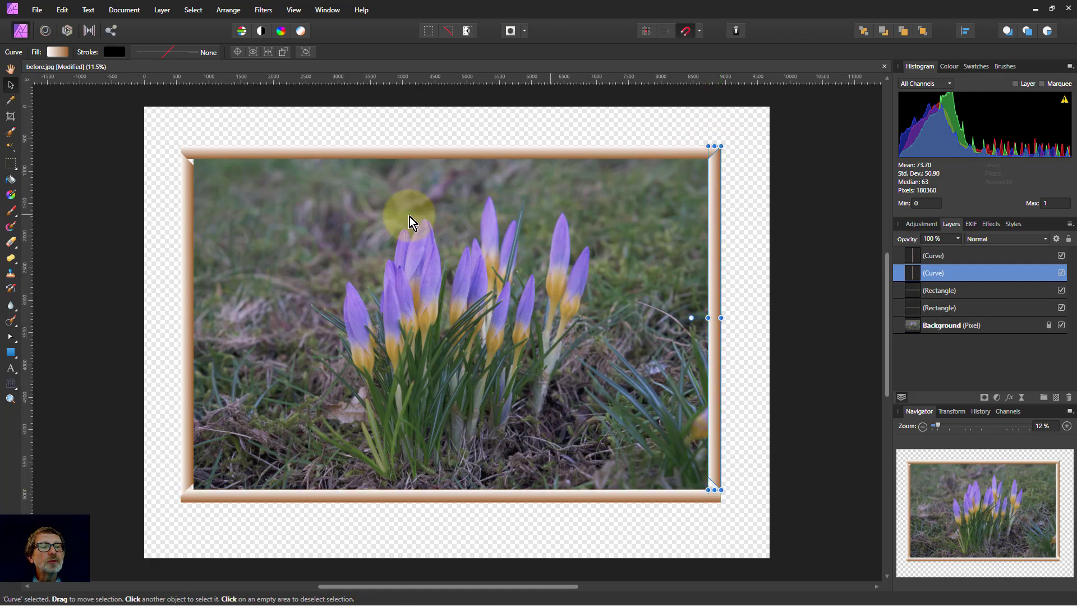
click(190, 198)
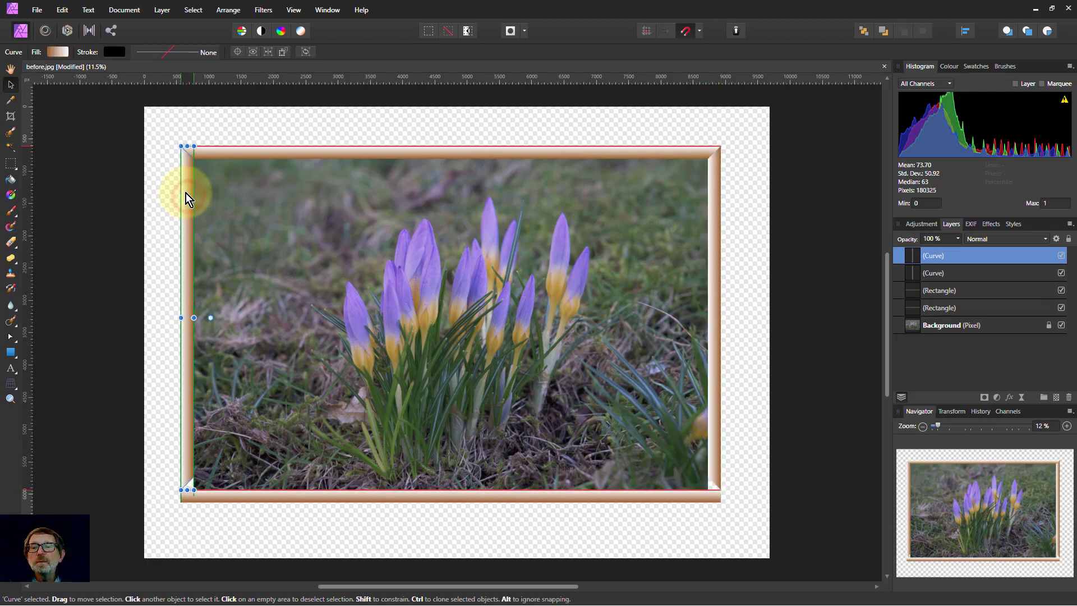
drag(187, 491, 188, 503)
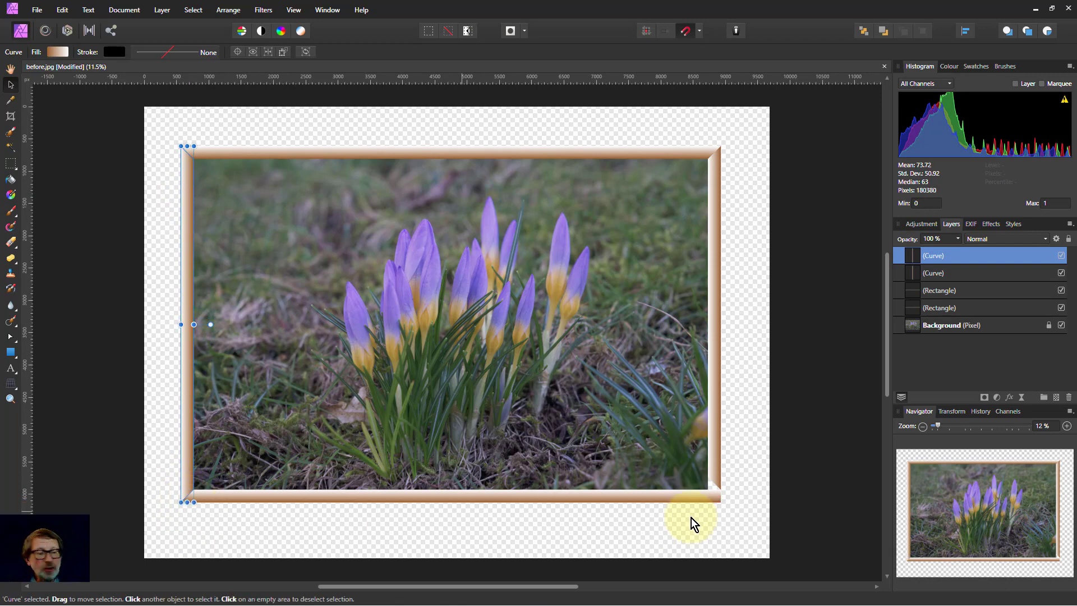
click(715, 486)
drag(714, 486, 714, 502)
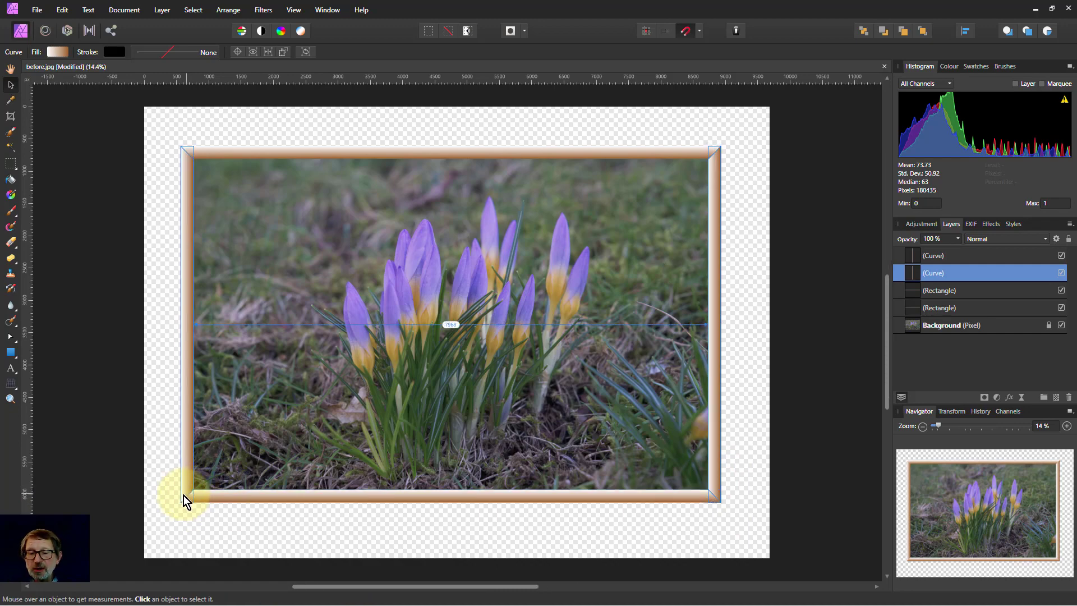
Step: Zoom in and snap the left bar's corner nodes onto the inner frame corners
scroll(194, 498, up, 8)
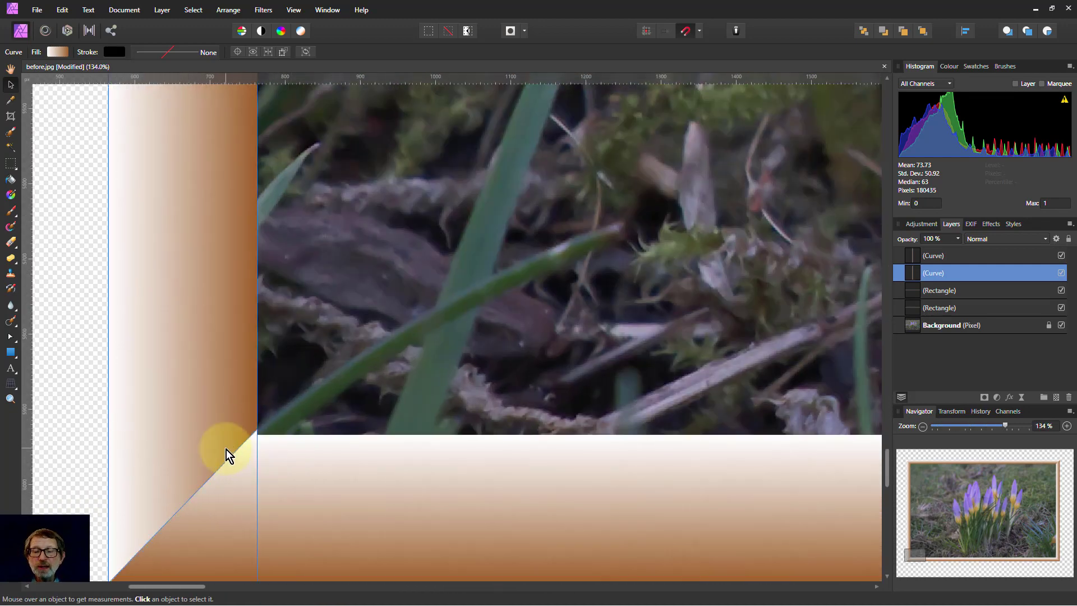
scroll(227, 449, up, 2)
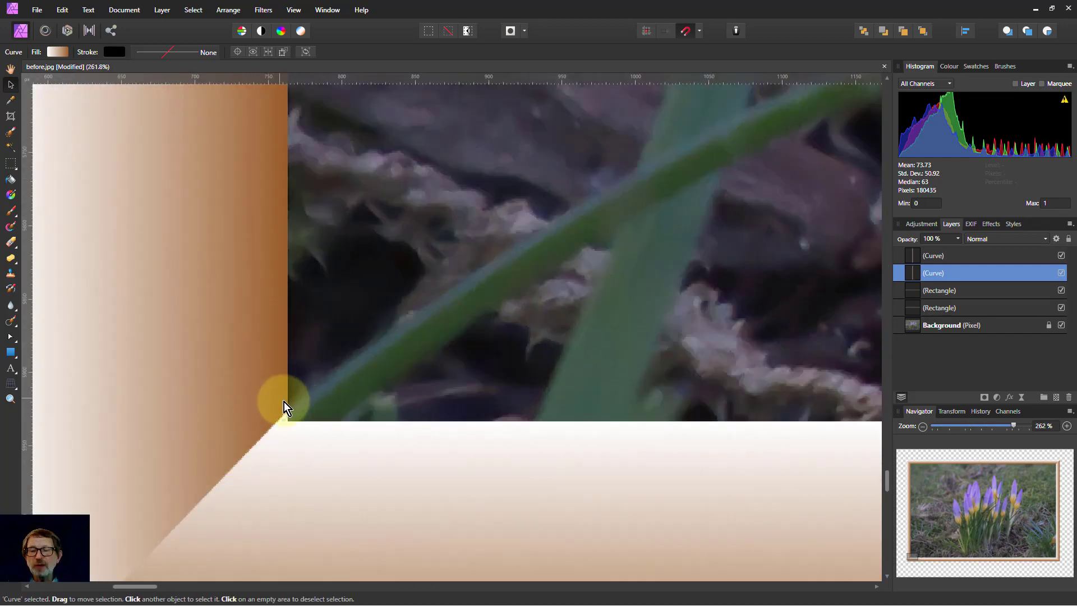
click(10, 337)
click(274, 391)
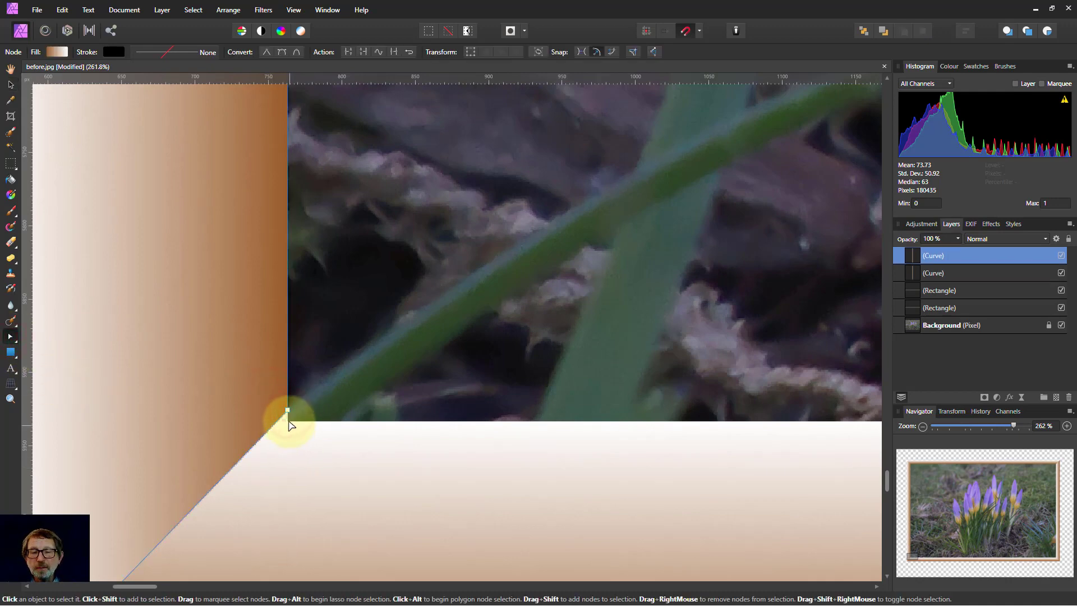
drag(287, 413, 287, 421)
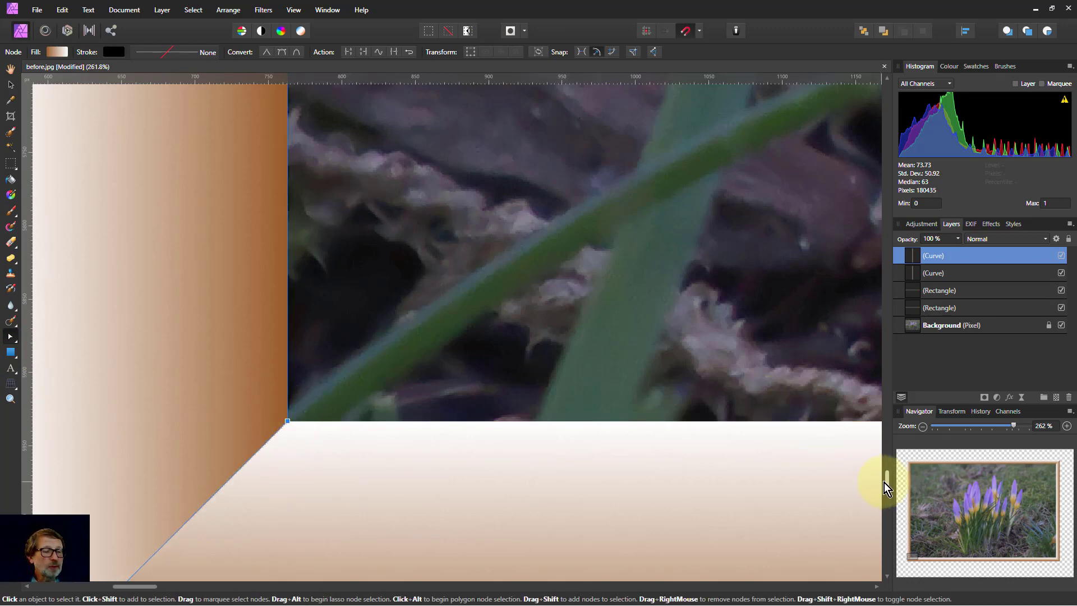
drag(888, 488, 869, 163)
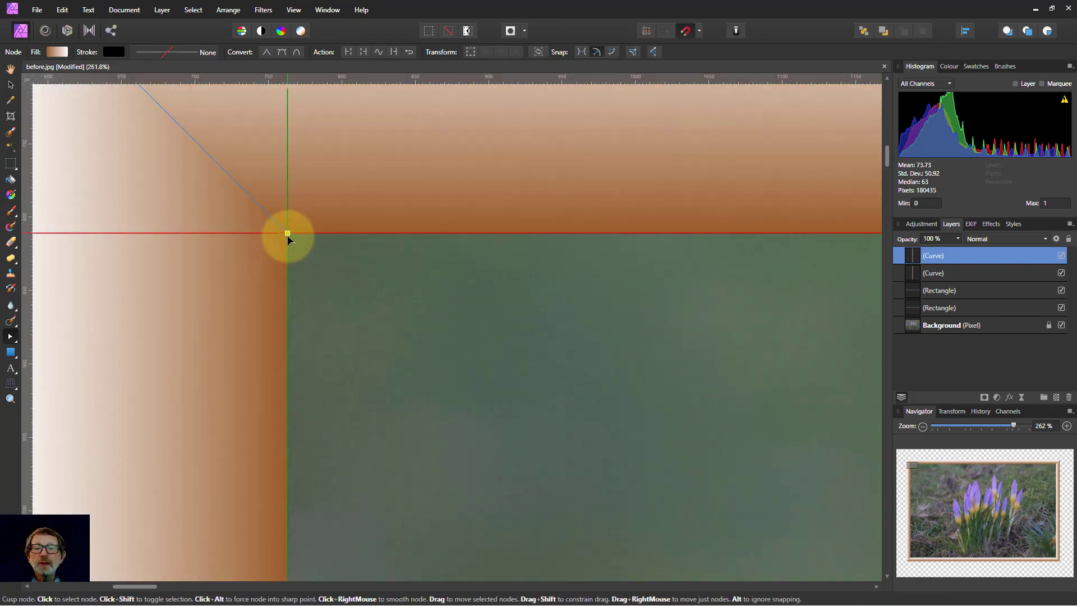
drag(288, 237, 287, 237)
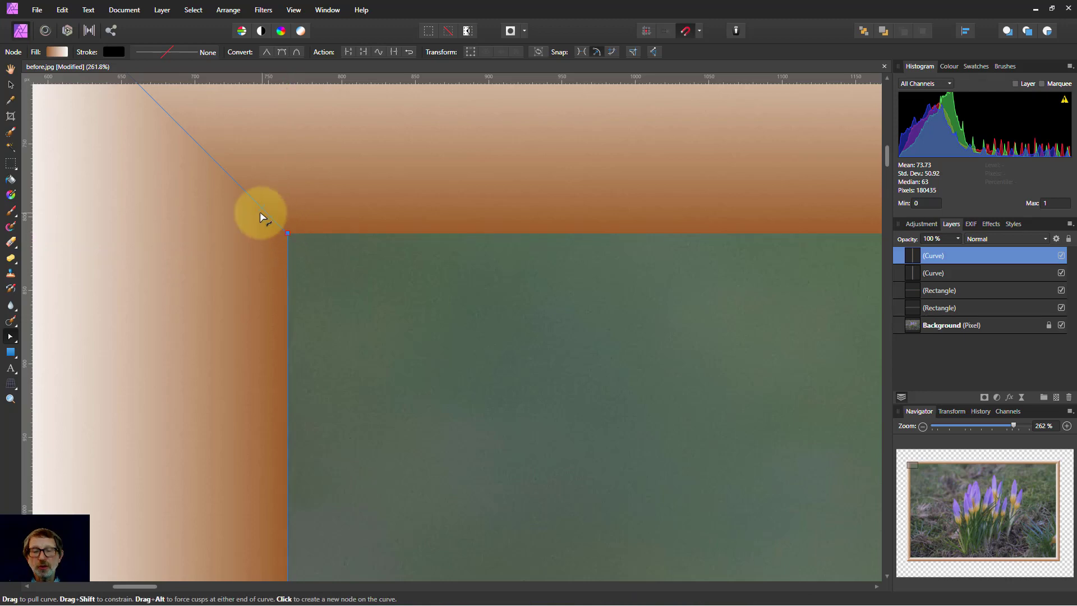
drag(142, 594, 761, 586)
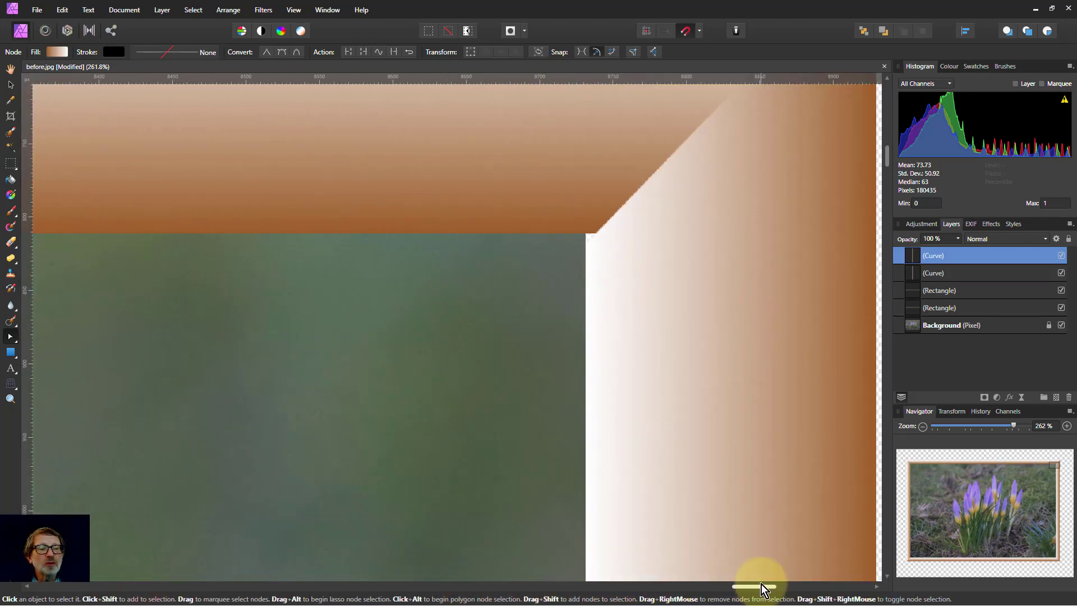
Step: Snap the right bar's inner corner nodes onto the top and bottom bars, then fit the image in view
click(620, 274)
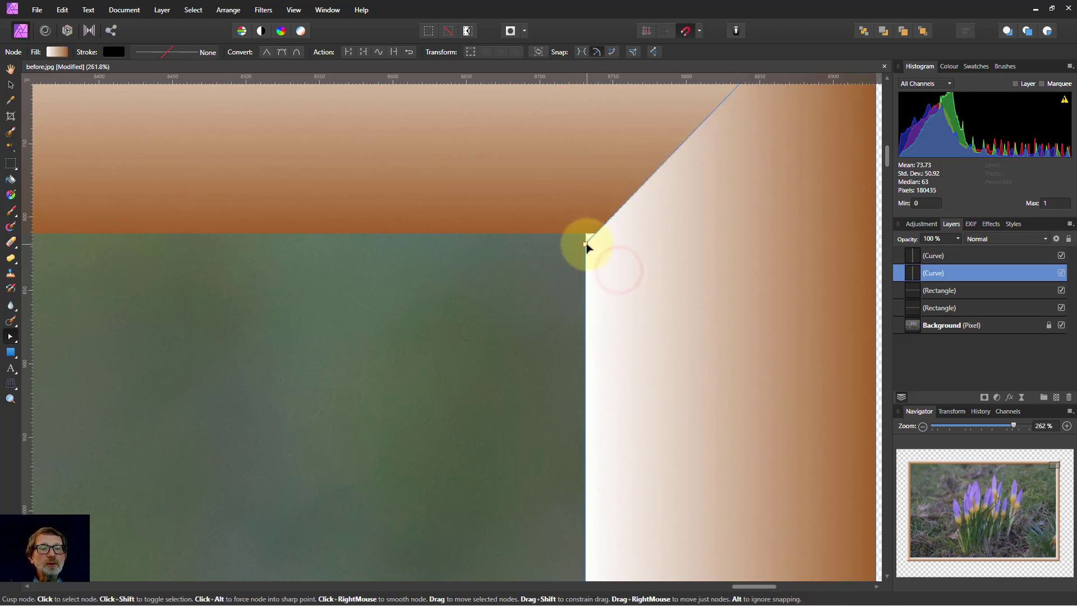
click(588, 239)
drag(887, 150, 911, 482)
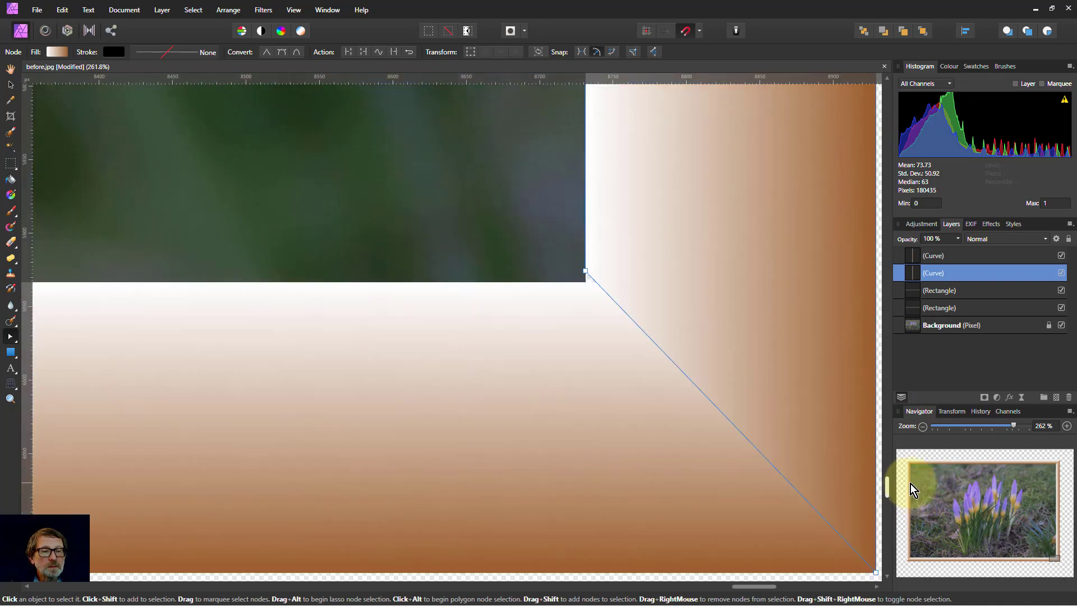
click(584, 271)
drag(585, 272, 587, 273)
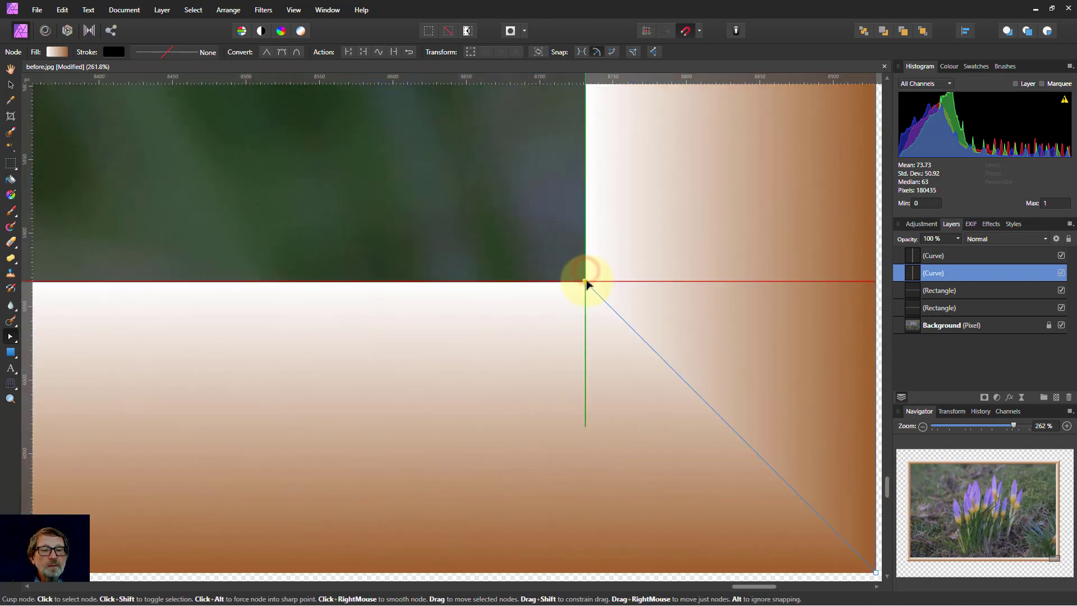
key(ctrl+0)
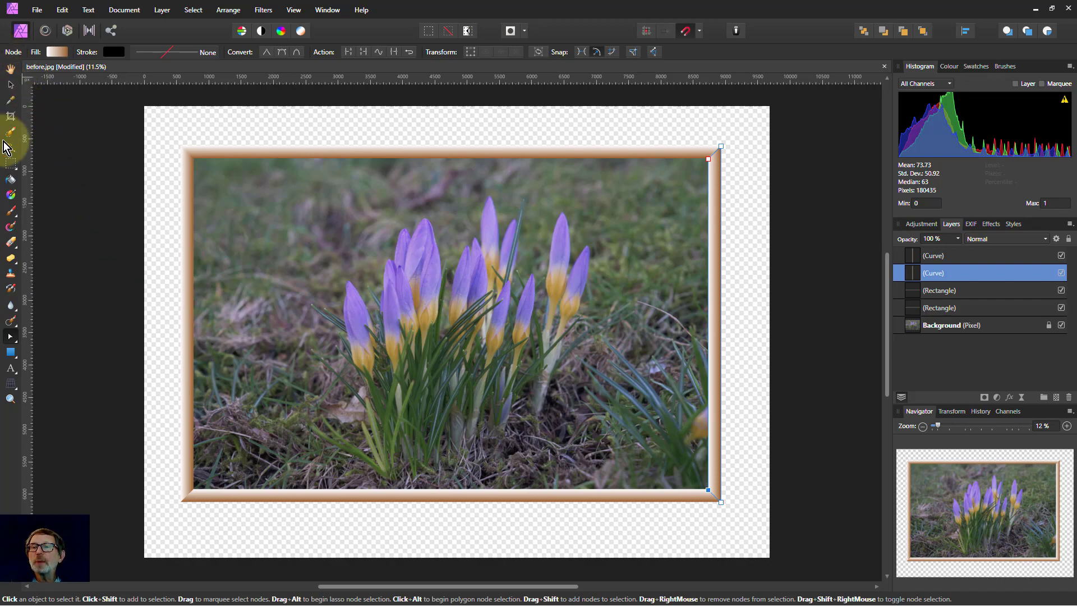
Step: Discard the trial crop and confirm that the rulers are showing
click(10, 117)
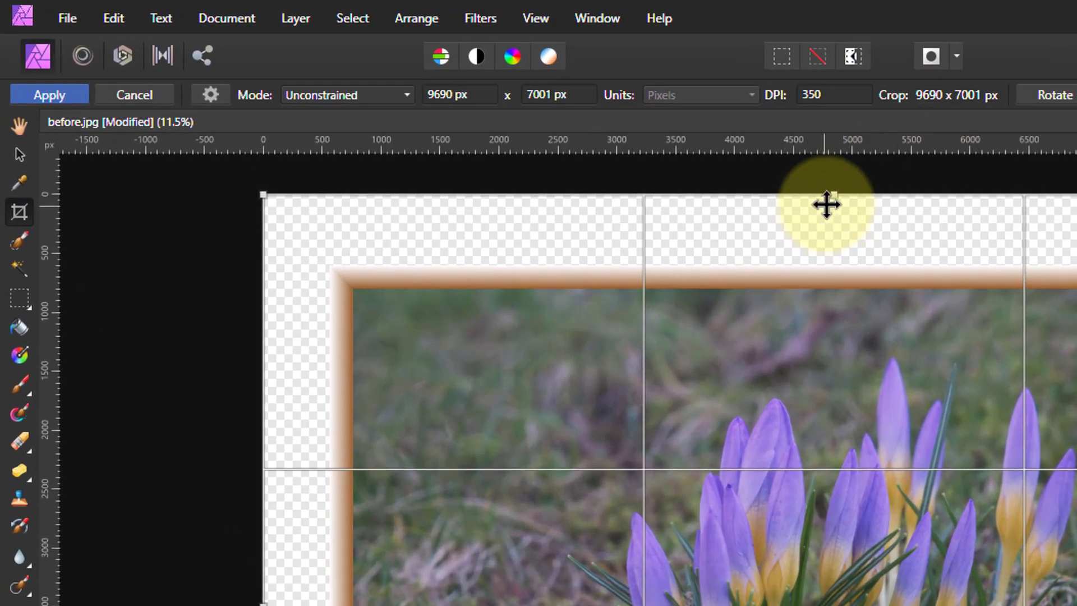
mouse_move(833, 197)
mouse_down()
mouse_move(834, 273)
mouse_move(830, 193)
mouse_up()
click(19, 125)
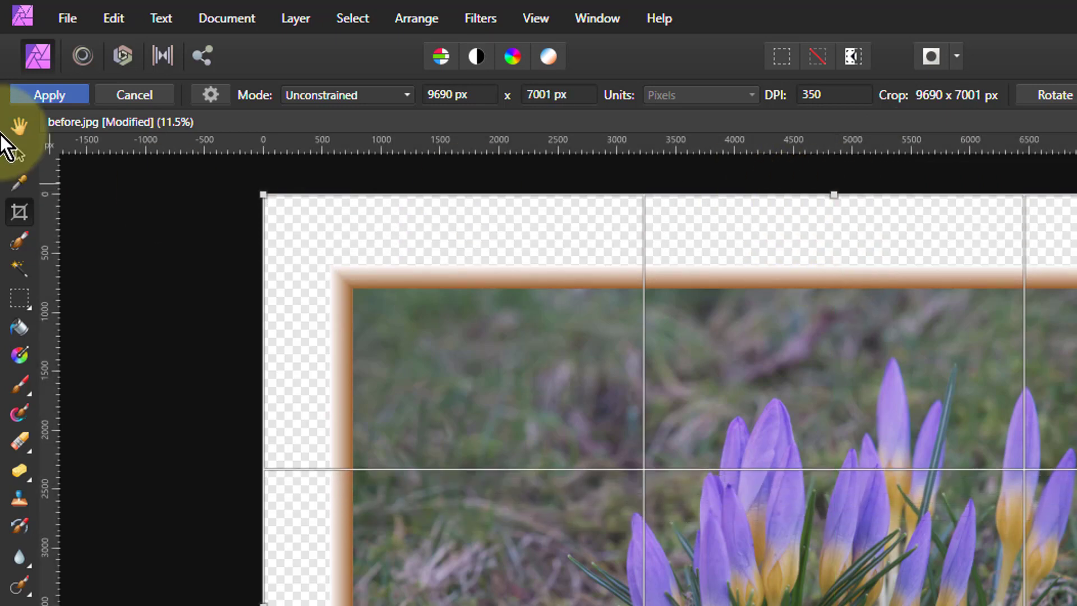
click(132, 95)
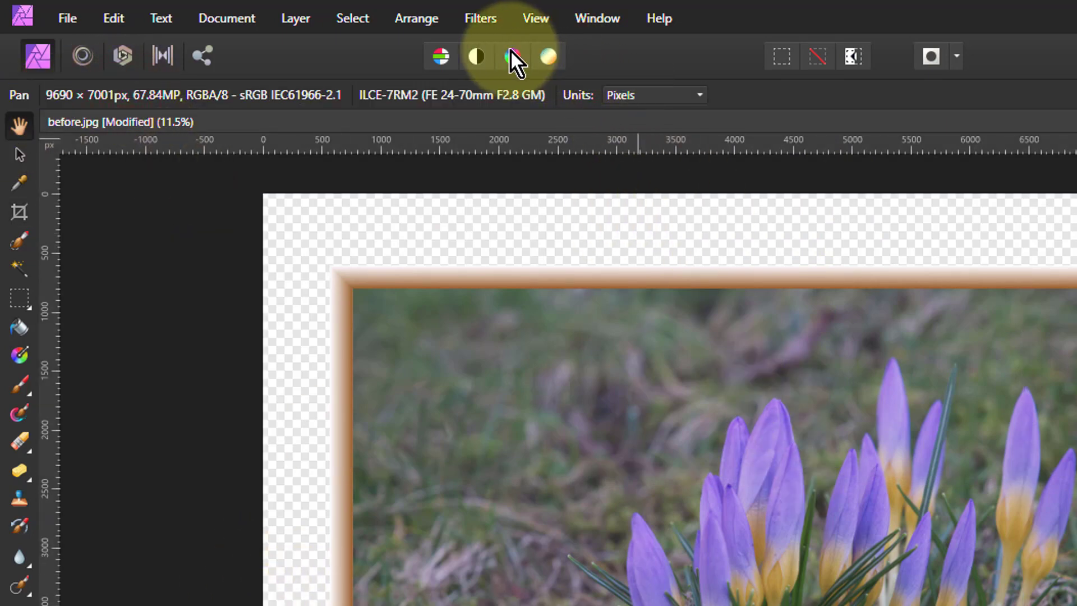
click(539, 23)
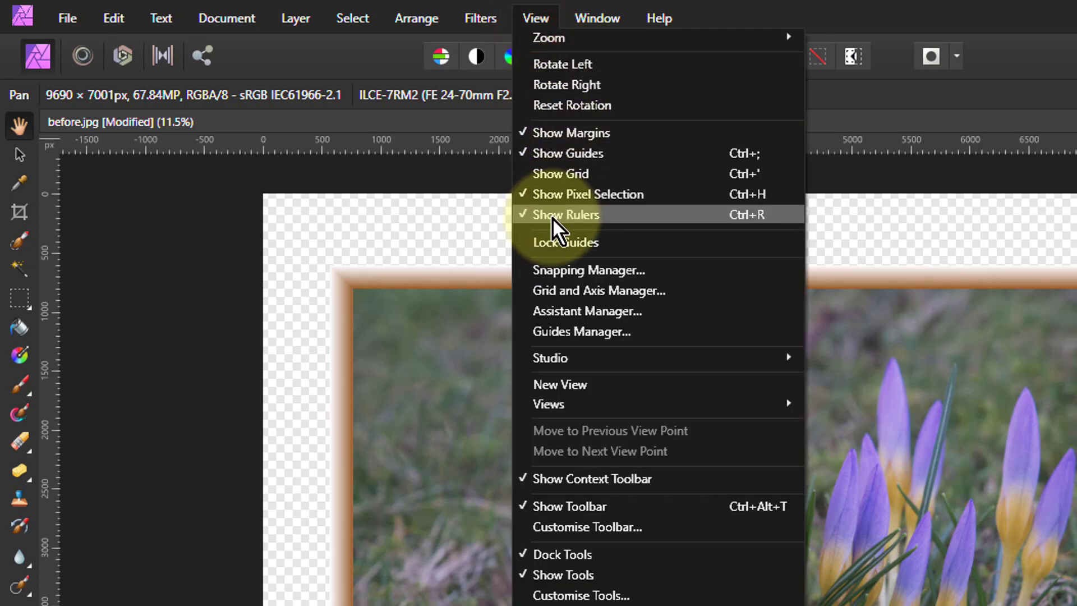
click(927, 154)
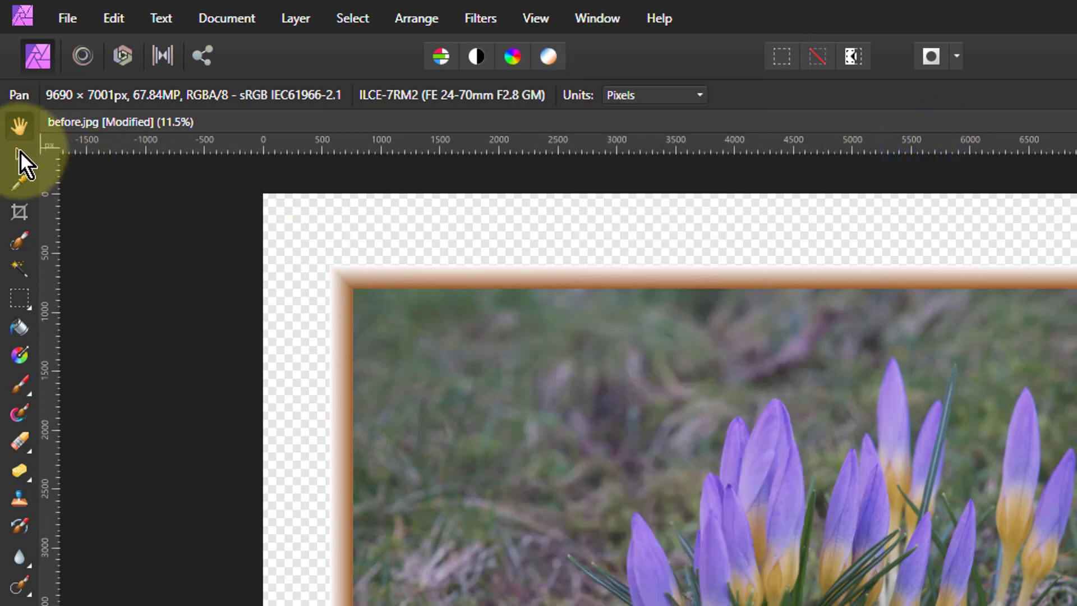
Step: Drag horizontal guides to the frame's top and bottom edges and vertical guides to its left and right edges
click(20, 152)
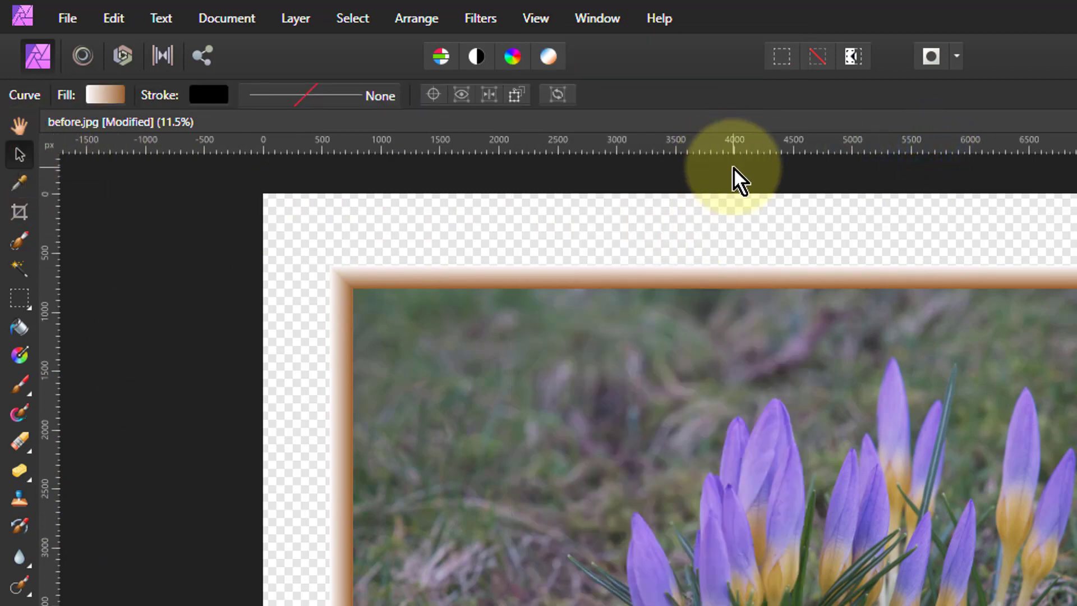
drag(700, 145, 706, 274)
drag(700, 143, 737, 605)
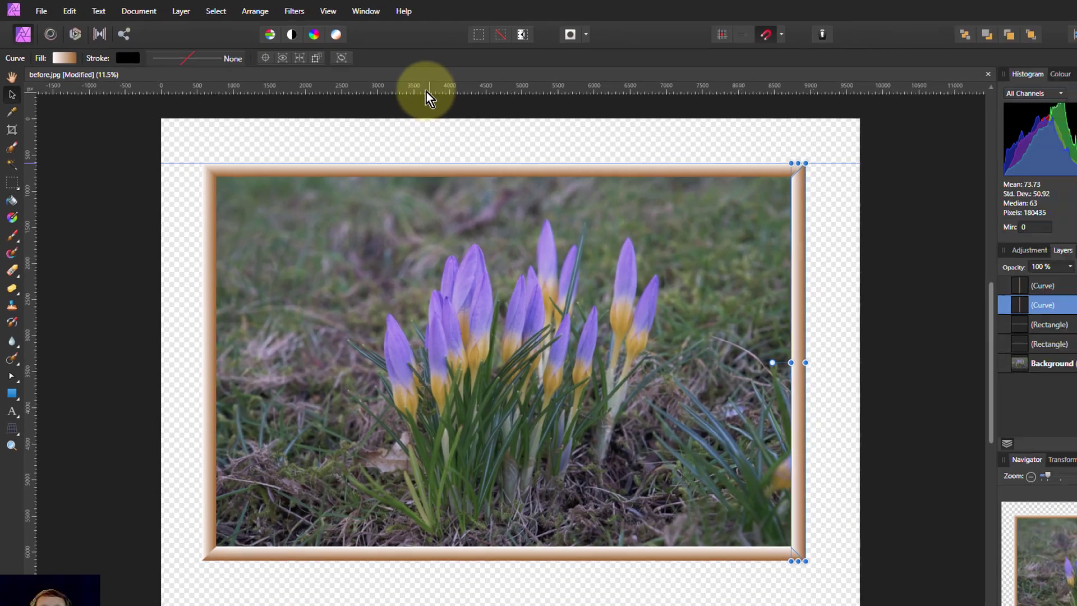
drag(405, 425, 409, 502)
drag(29, 387, 181, 389)
drag(25, 387, 721, 386)
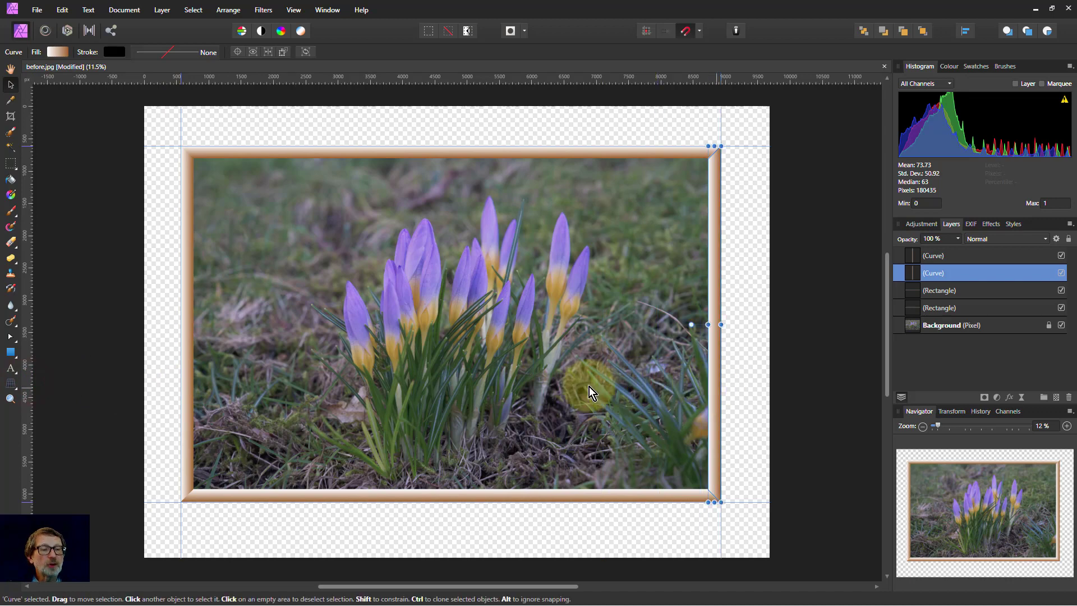
Step: Snap the crop corners to the frame's guide corners and apply, giving an 8364 × 5518 px canvas
click(10, 116)
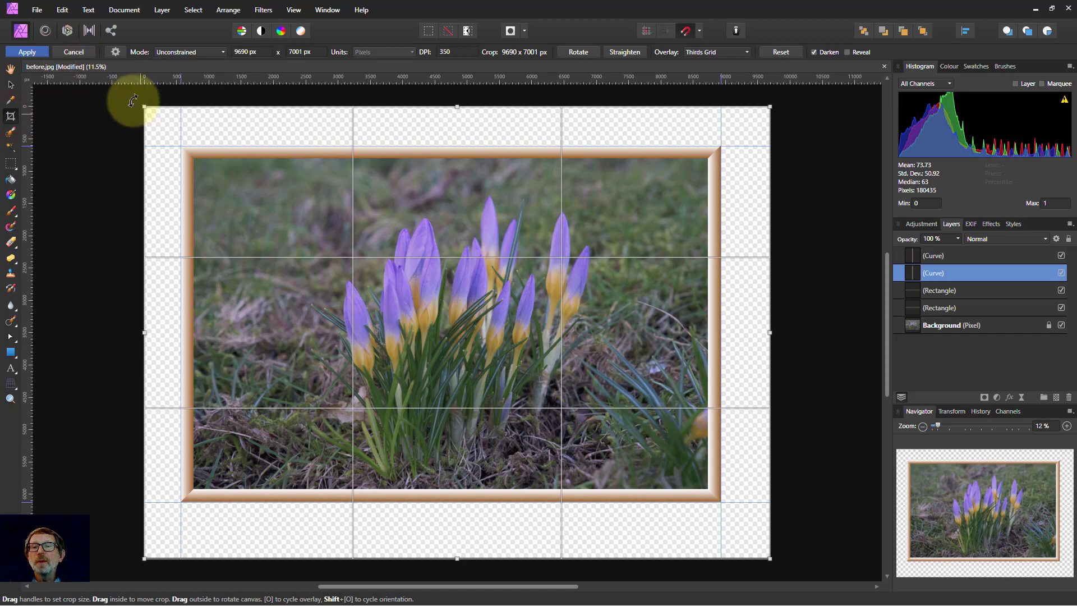
drag(141, 104, 180, 147)
drag(769, 559, 720, 501)
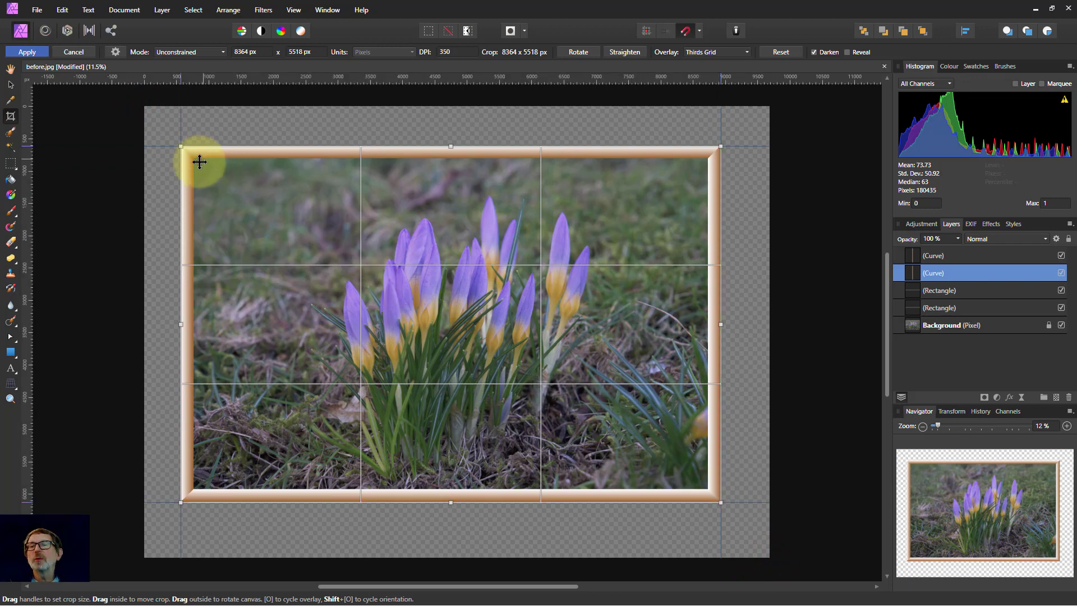
click(26, 55)
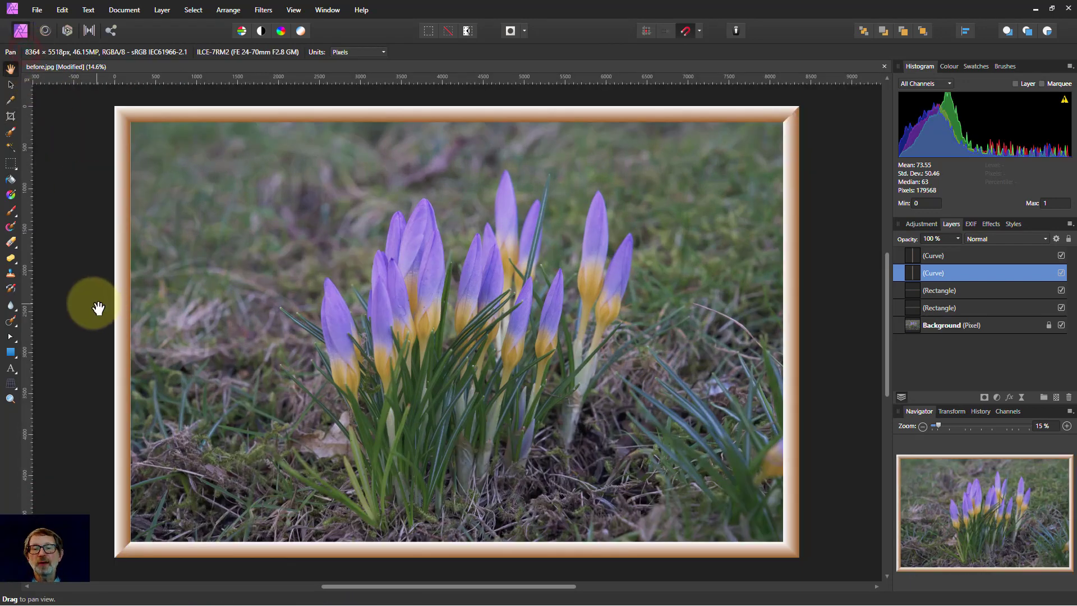